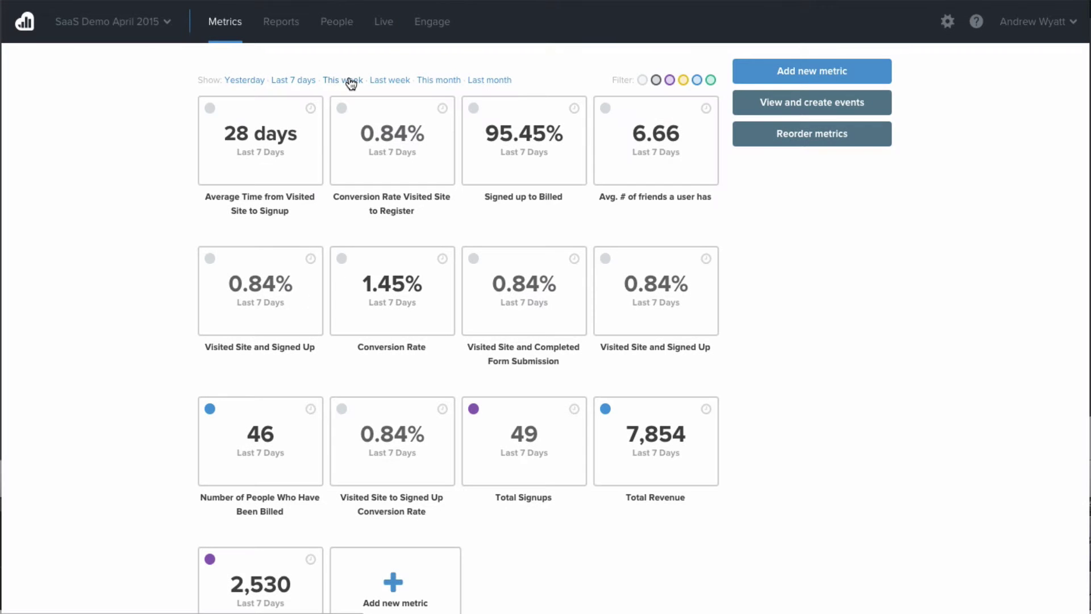
View the dashboard metrics for this week, last week, this month and last month.
click(348, 81)
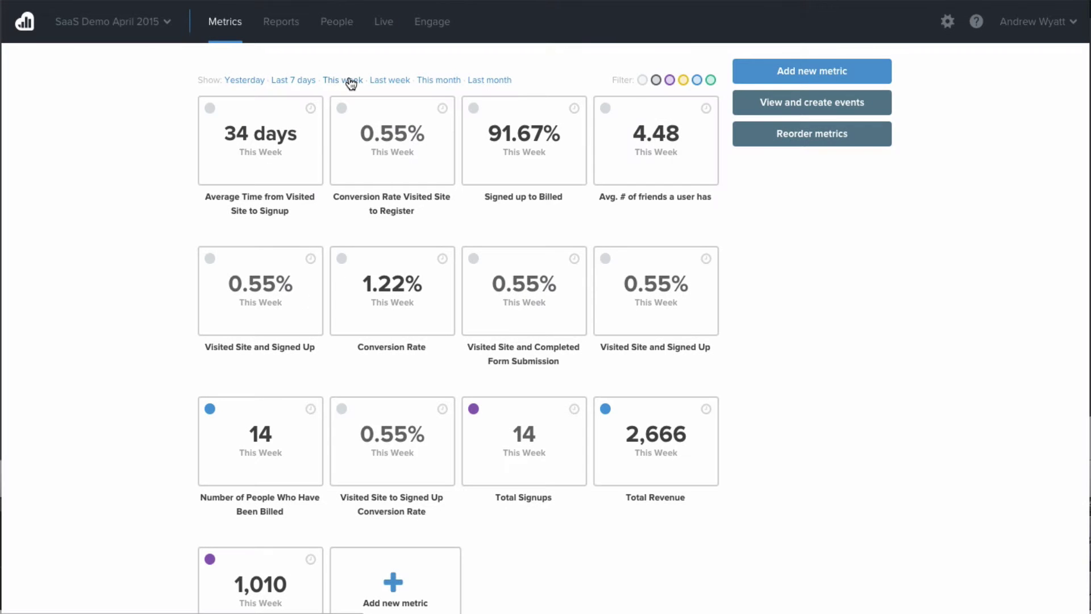
click(382, 81)
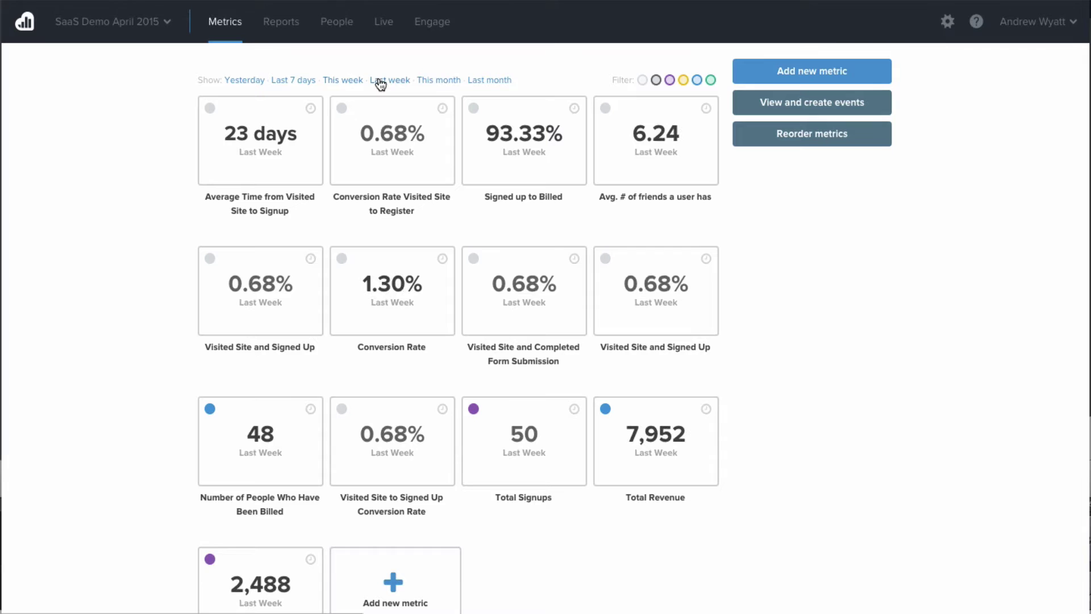
click(428, 82)
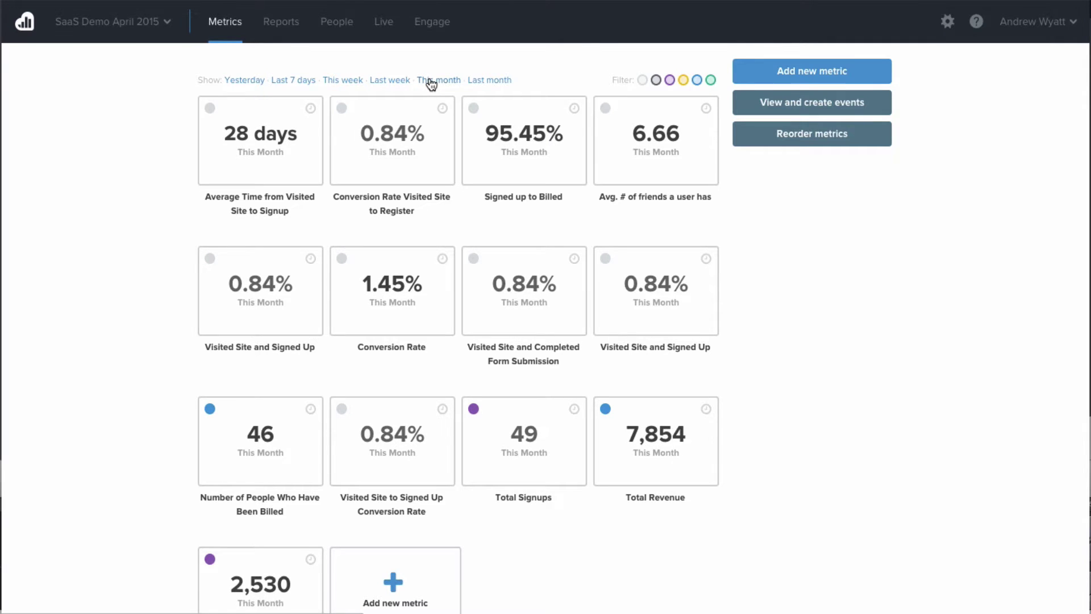
click(472, 83)
Open the overview of all reports and look through the report types and favorites.
click(290, 26)
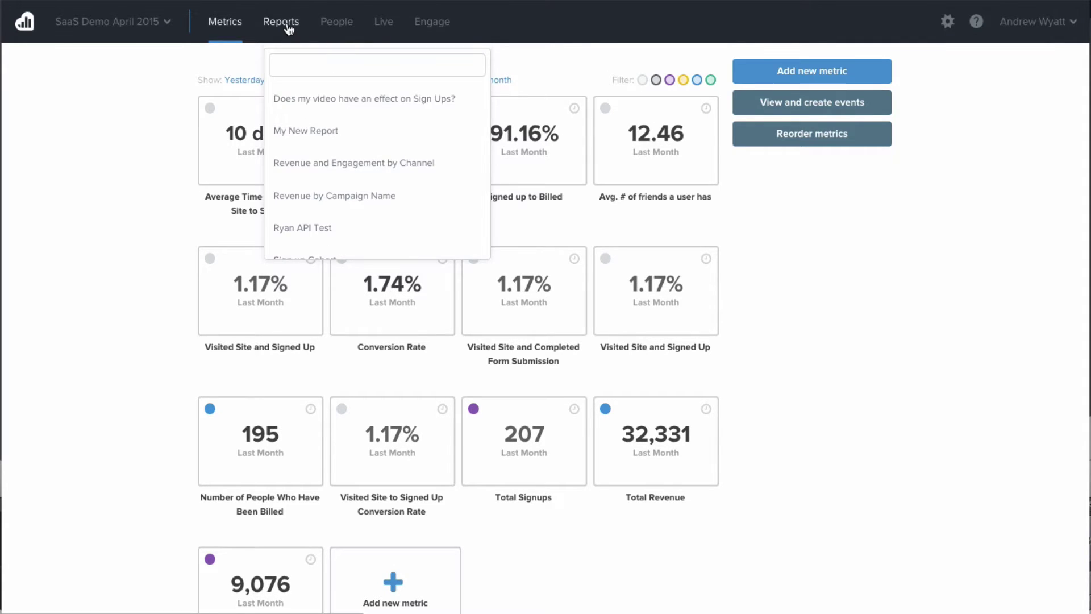
scroll(149, 215, down, 2)
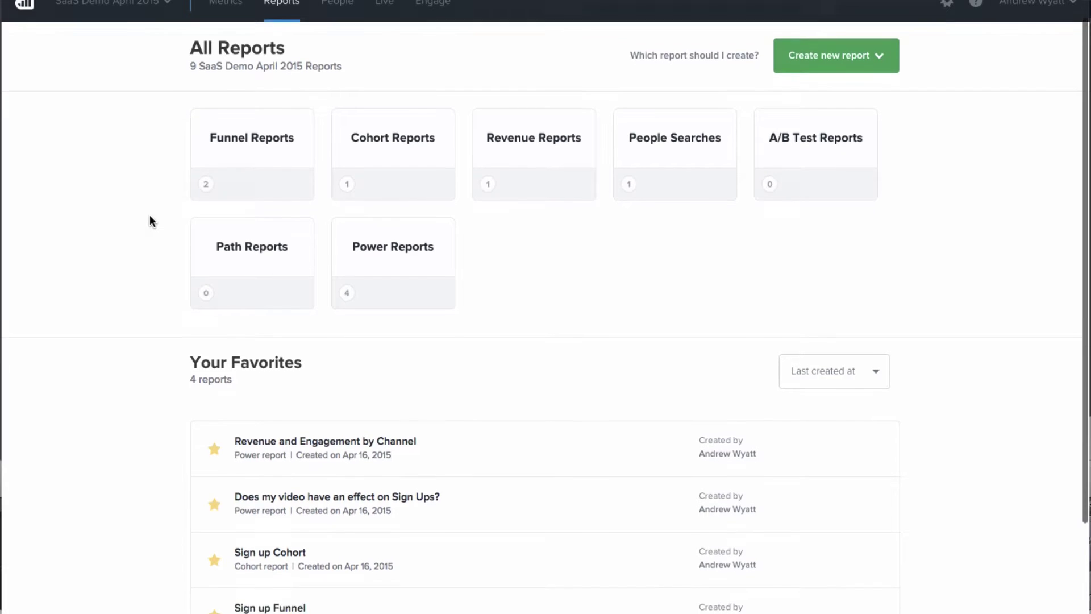
scroll(149, 215, up, 2)
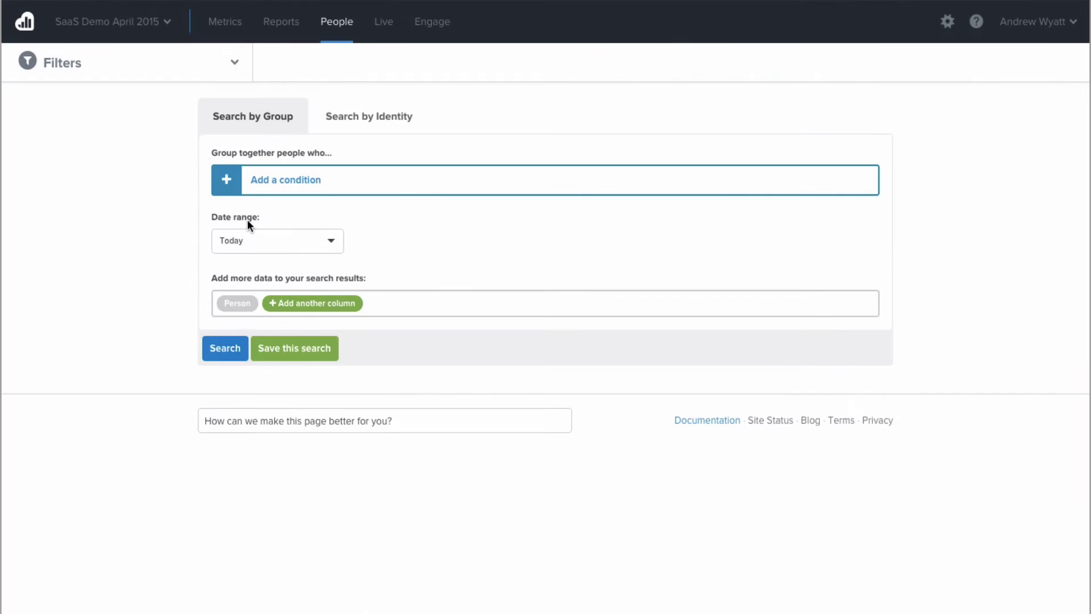
Add a people search condition for those who have done the Signed up event at least 1 time.
click(258, 181)
click(293, 210)
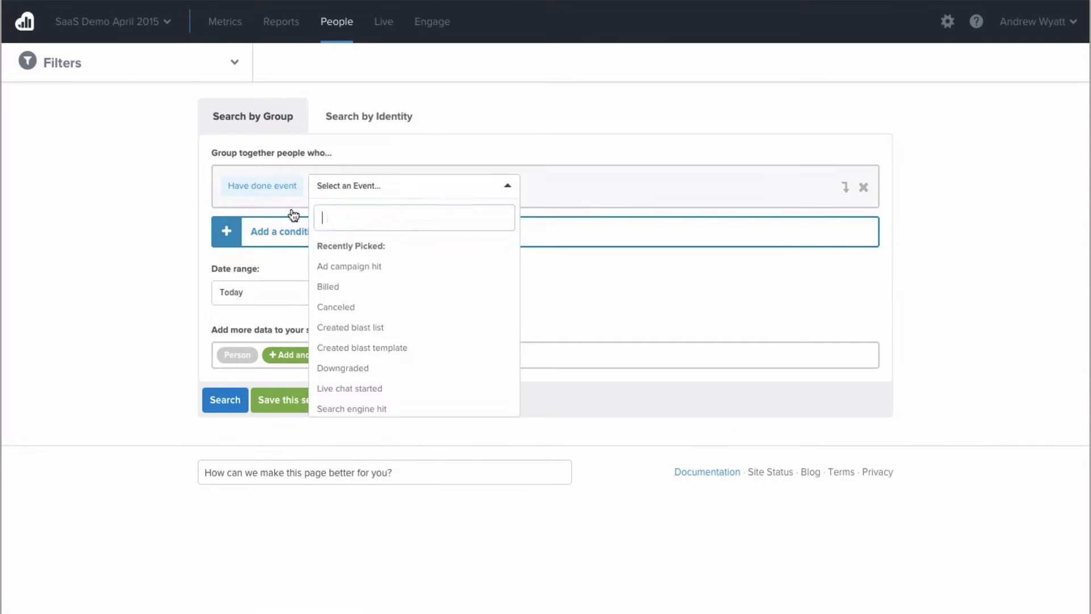
text(signed)
click(317, 248)
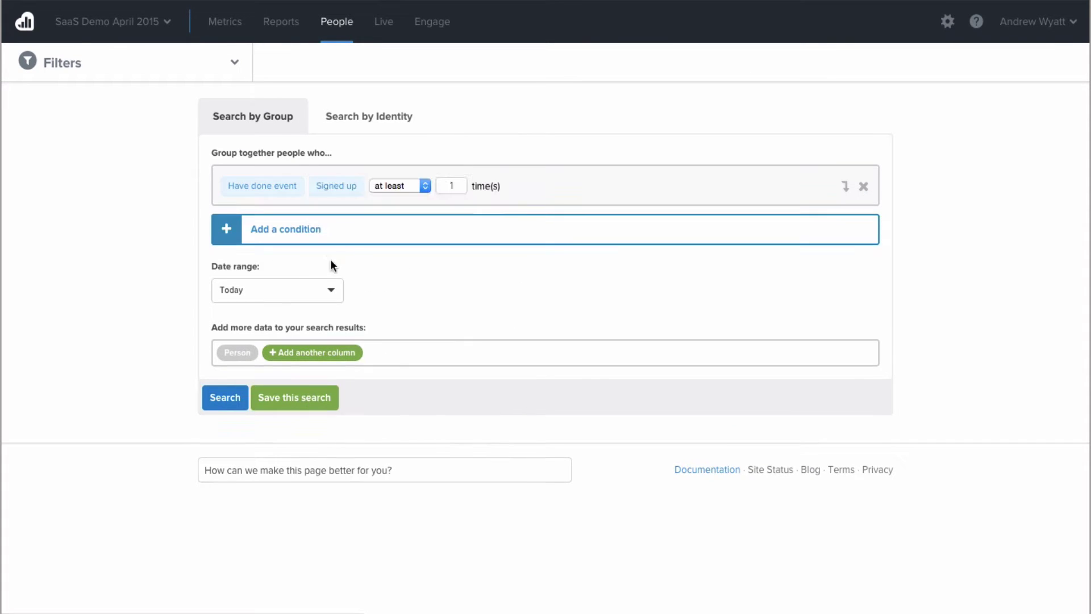
Set the people search's date range to Last 30 Days and run the search.
click(255, 301)
click(253, 352)
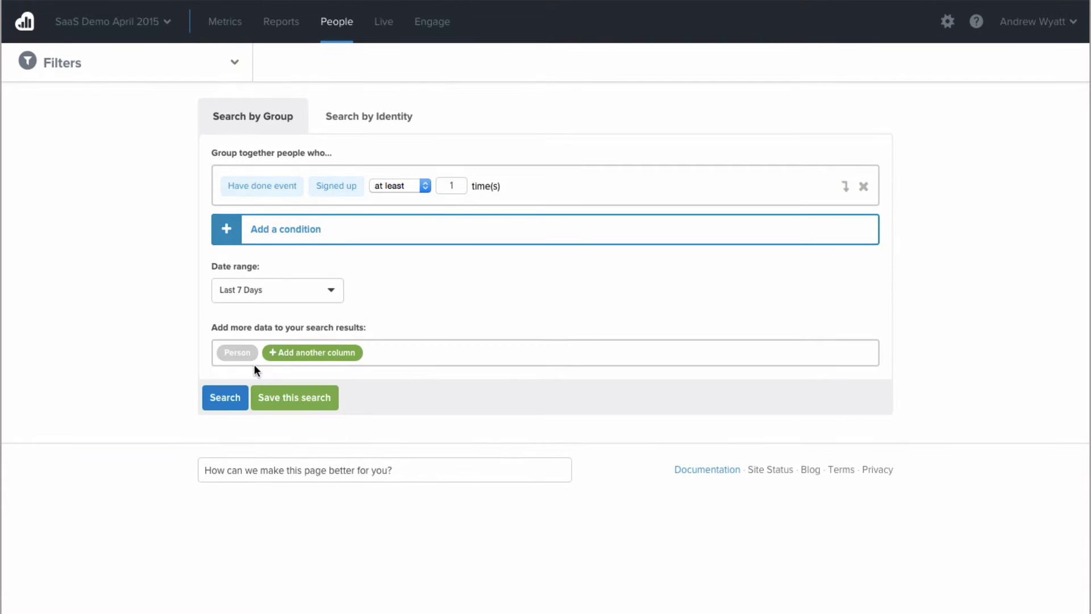
click(272, 287)
click(250, 376)
click(225, 396)
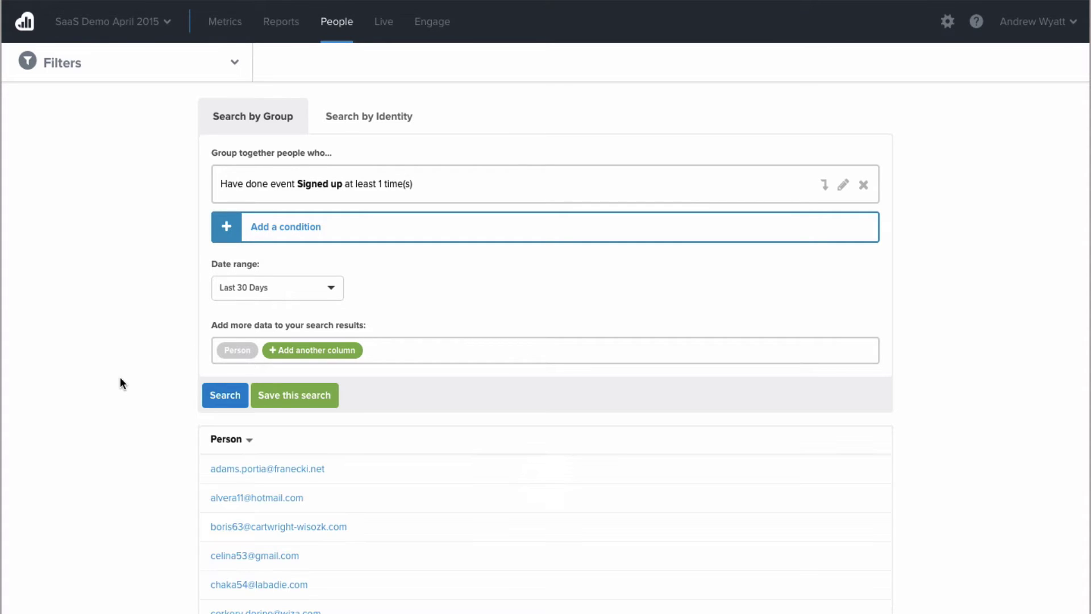
Look through the list of people returned by the Signed up search.
scroll(121, 377, down, 10)
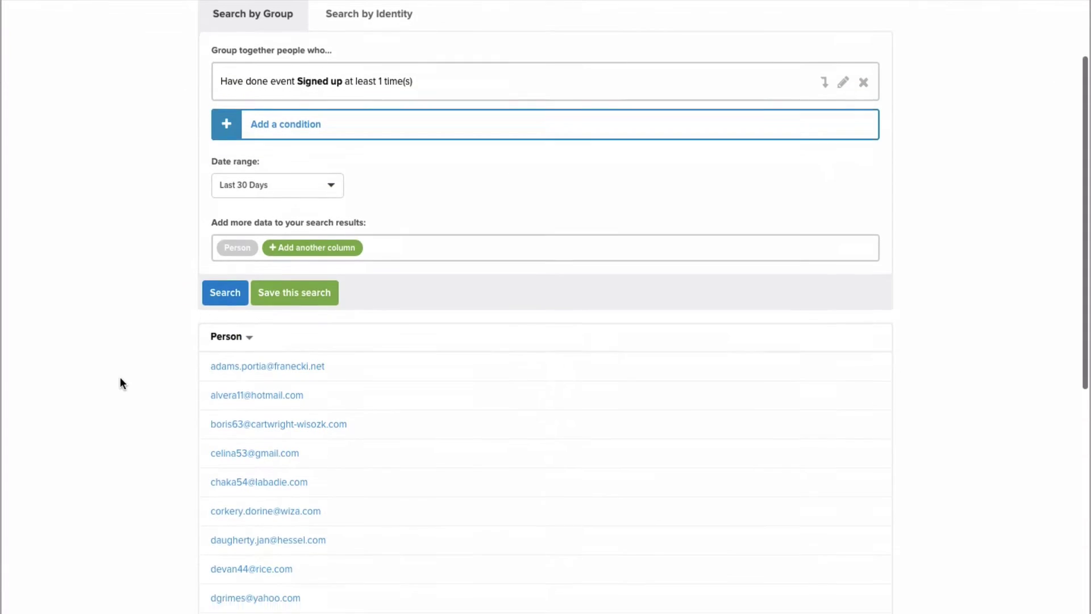
scroll(120, 377, up, 6)
scroll(120, 376, up, 3)
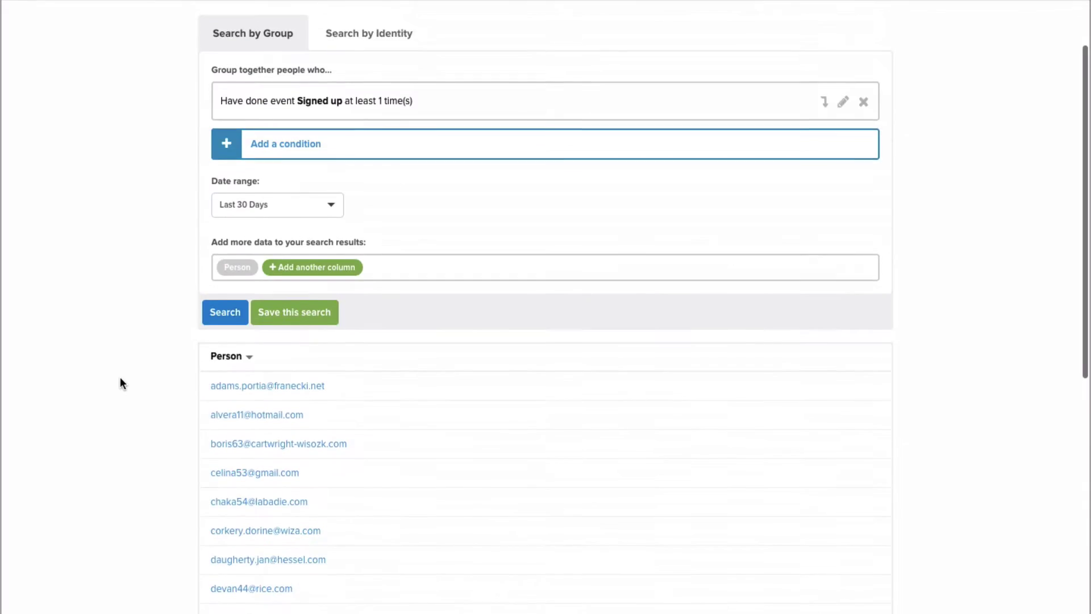
scroll(120, 377, down, 8)
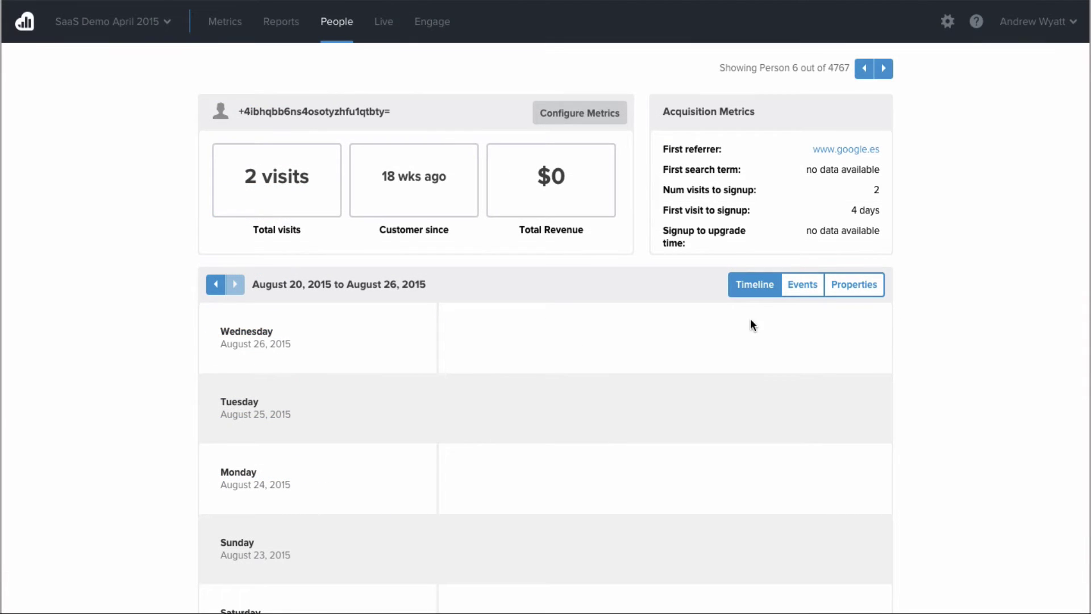
Show the person's properties and review their current values and history.
click(827, 295)
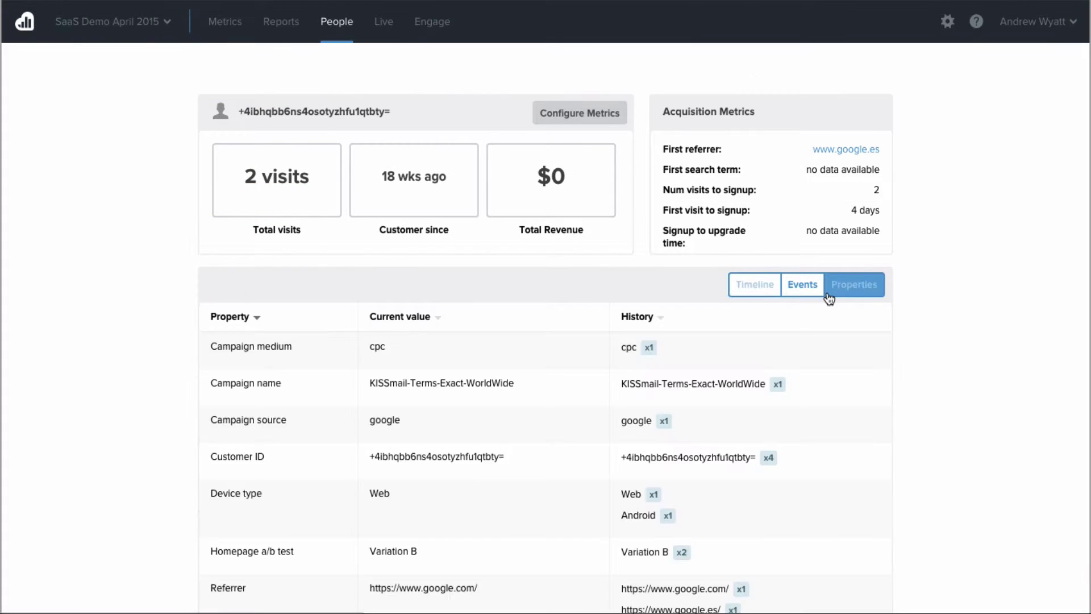
scroll(696, 340, down, 3)
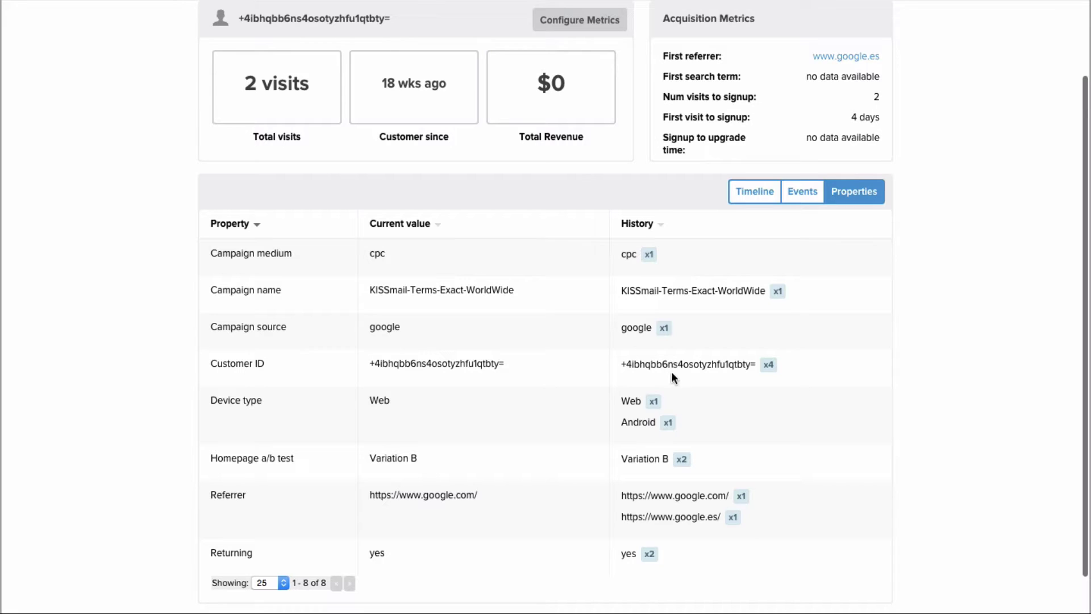
scroll(670, 385, down, 2)
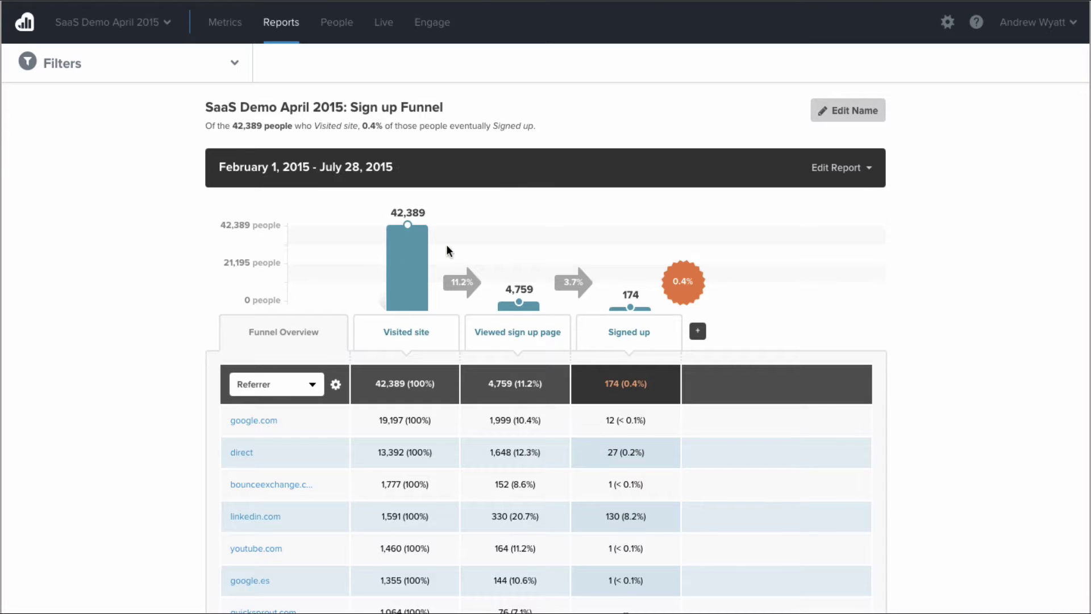
Examine the Sign up Funnel's steps, its Referrer breakdown and the other properties available for segmenting it.
mouse_move(513, 307)
mouse_move(606, 306)
scroll(144, 422, down, 2)
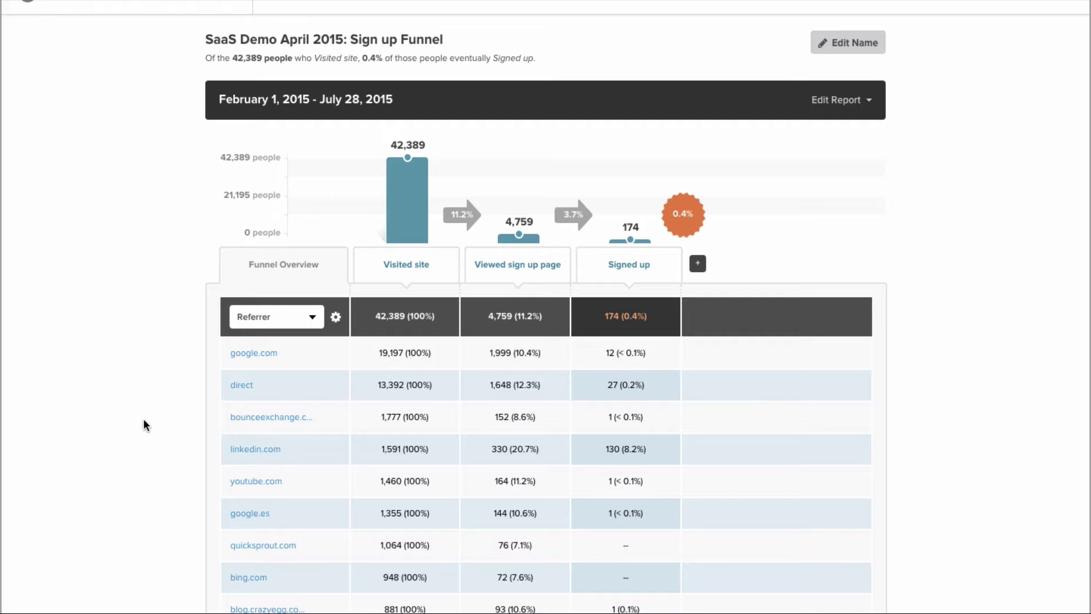
scroll(143, 419, down, 1)
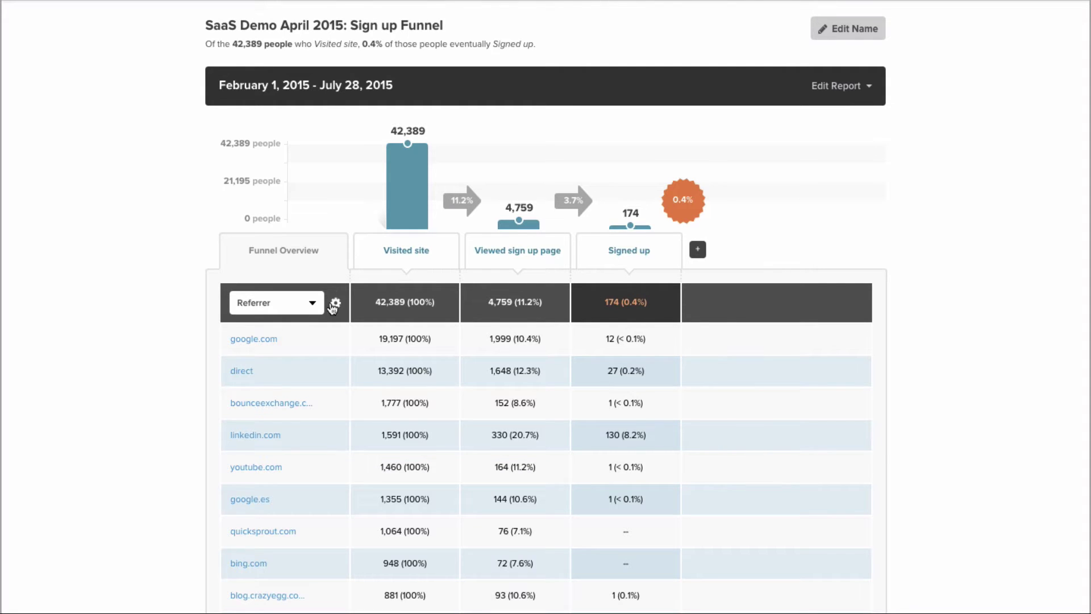
click(311, 306)
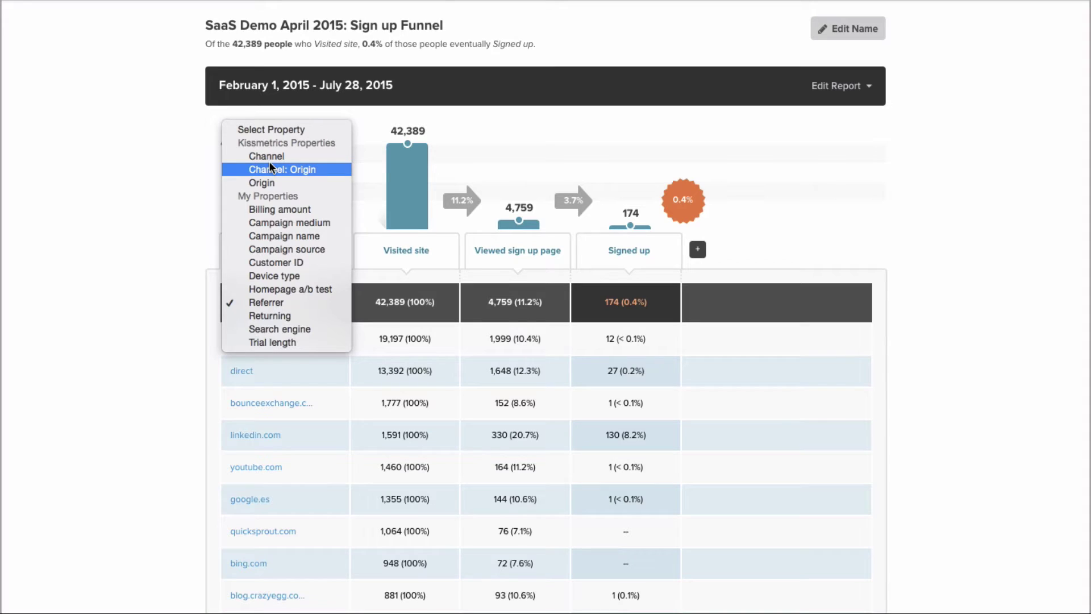
click(163, 299)
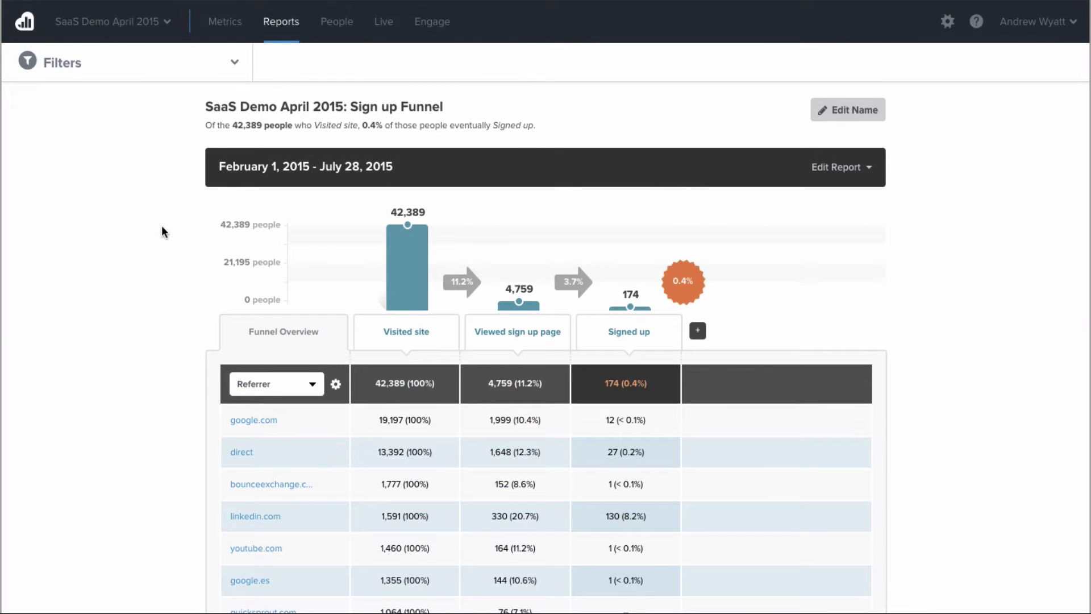
List the people in the funnel's Signed up step and look through them.
mouse_move(630, 309)
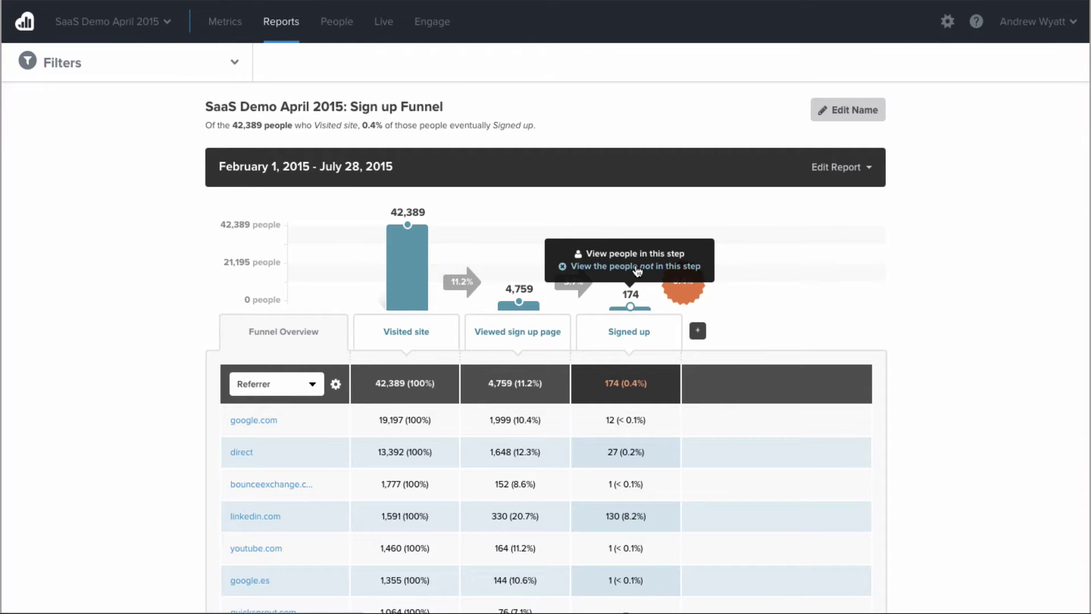
click(612, 252)
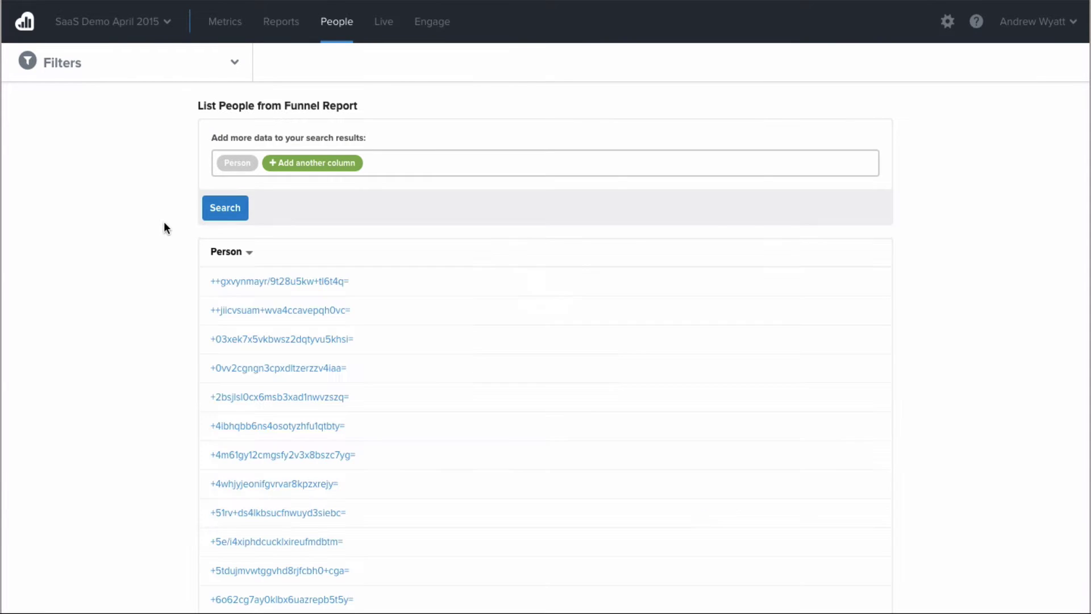
scroll(164, 222, down, 3)
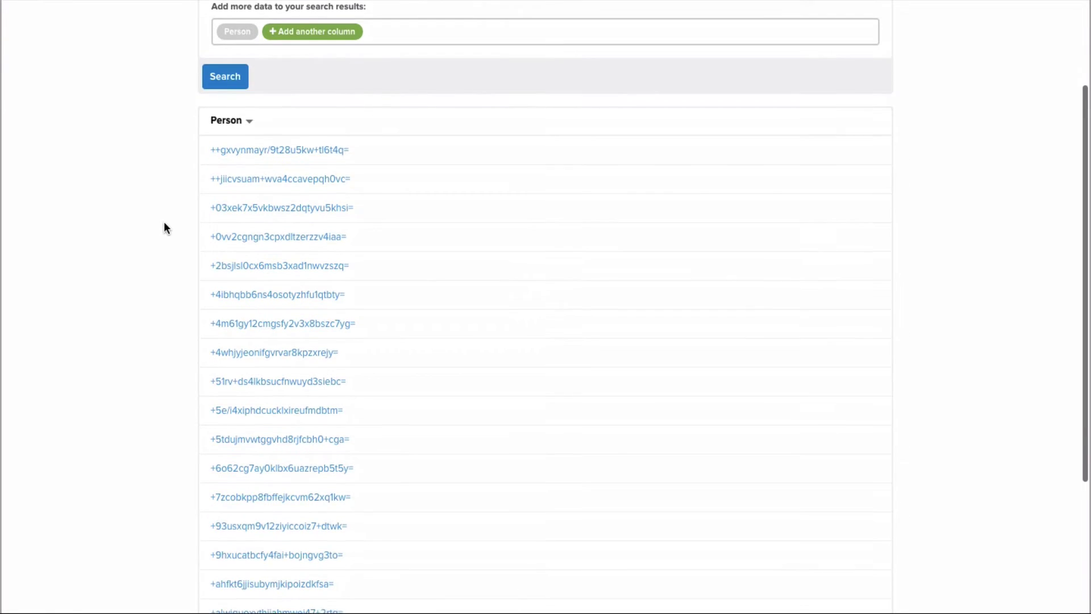
scroll(163, 223, up, 2)
scroll(163, 224, up, 1)
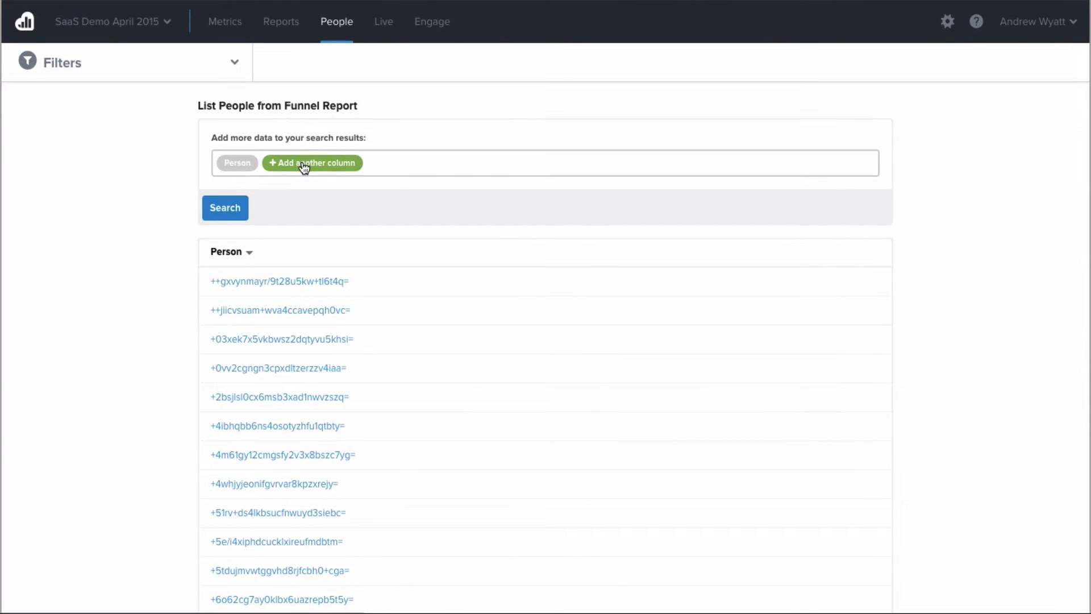
Add a Referrer column with First-touch Attribution Ever to the funnel people list.
click(305, 164)
click(348, 204)
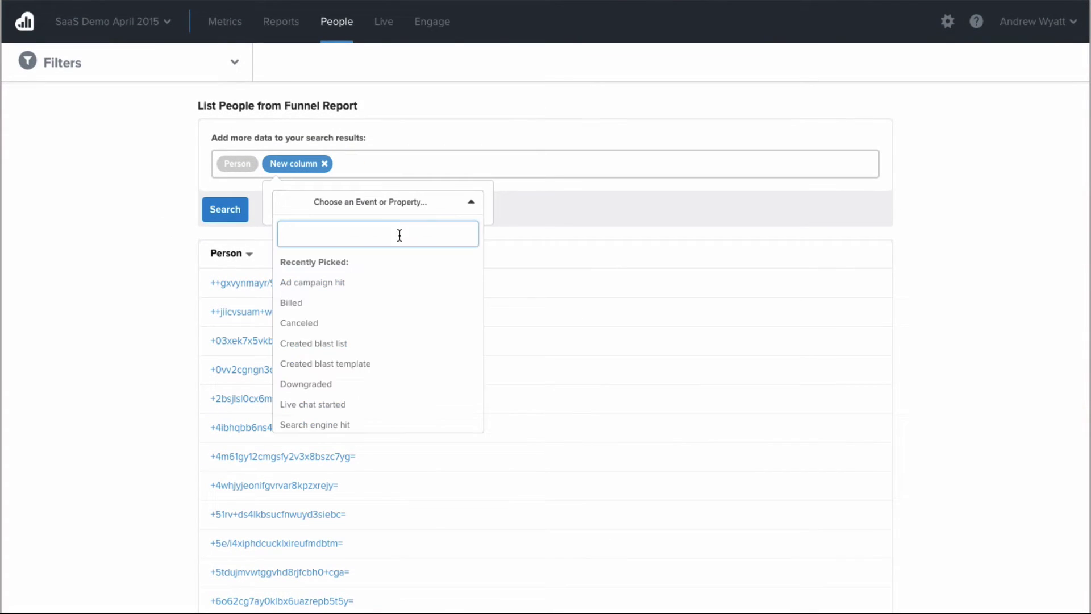
text(refer)
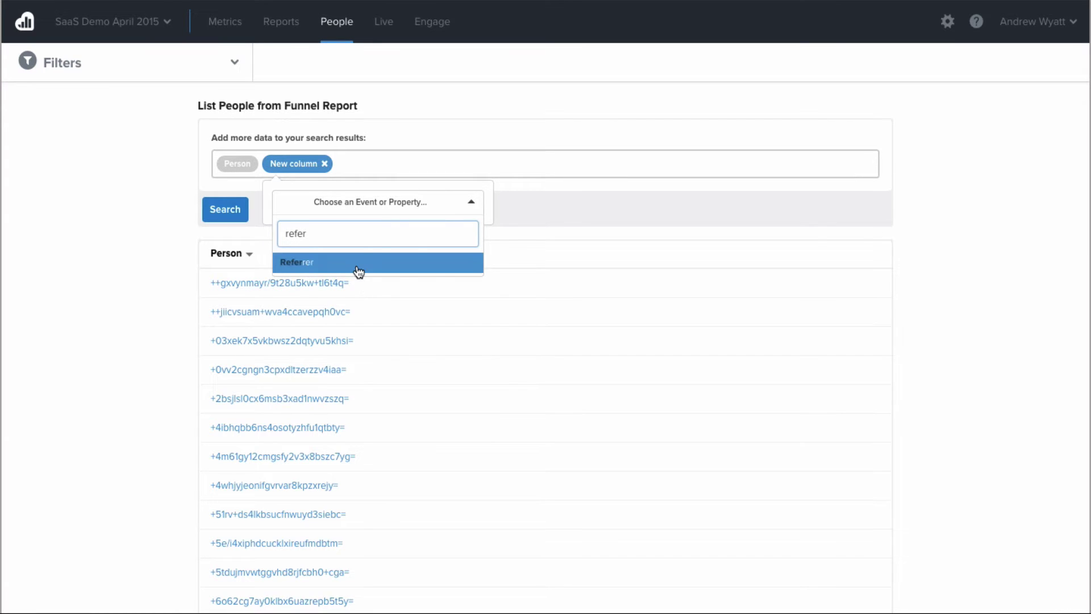
click(355, 264)
click(355, 324)
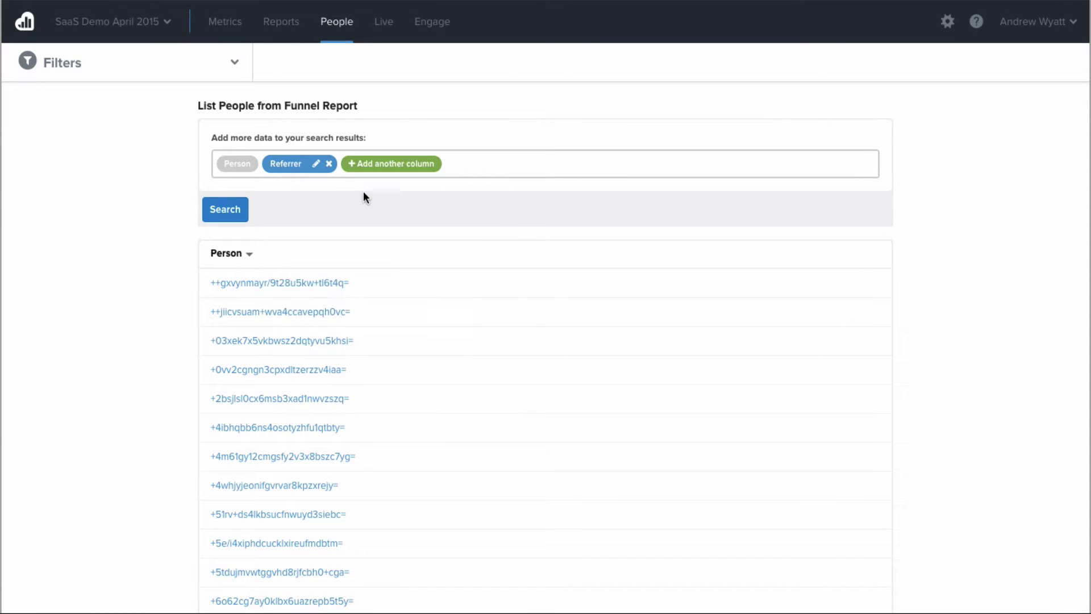
Add a Campaign name column with First-touch Attribution Ever to the funnel people list.
click(368, 170)
click(416, 204)
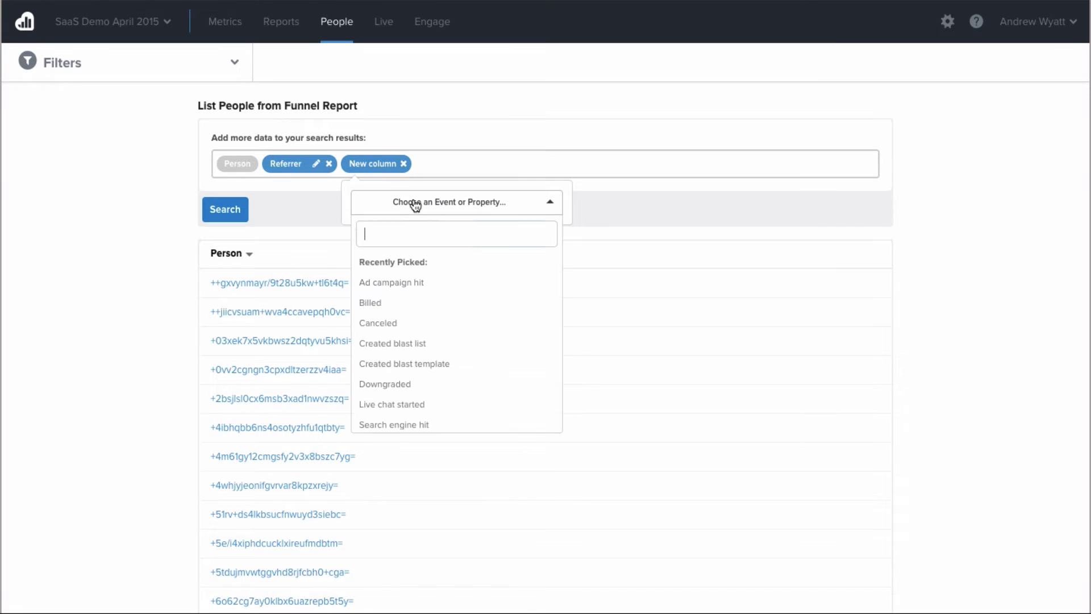
text(cam)
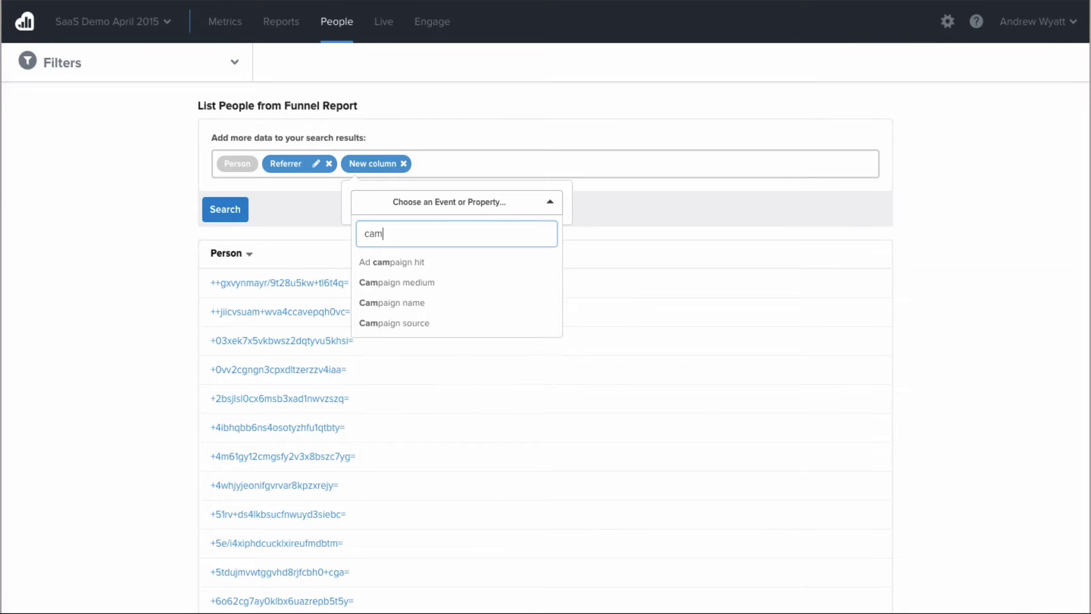
click(425, 301)
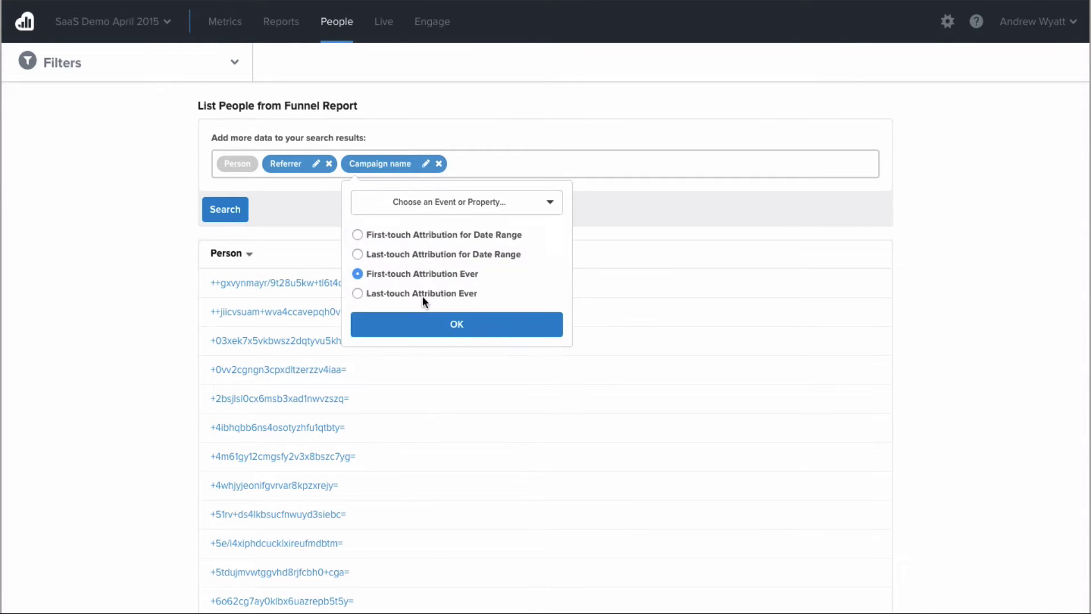
click(451, 324)
Add a Visited site column showing Total Times for Date Range to the funnel people list.
click(500, 164)
click(504, 209)
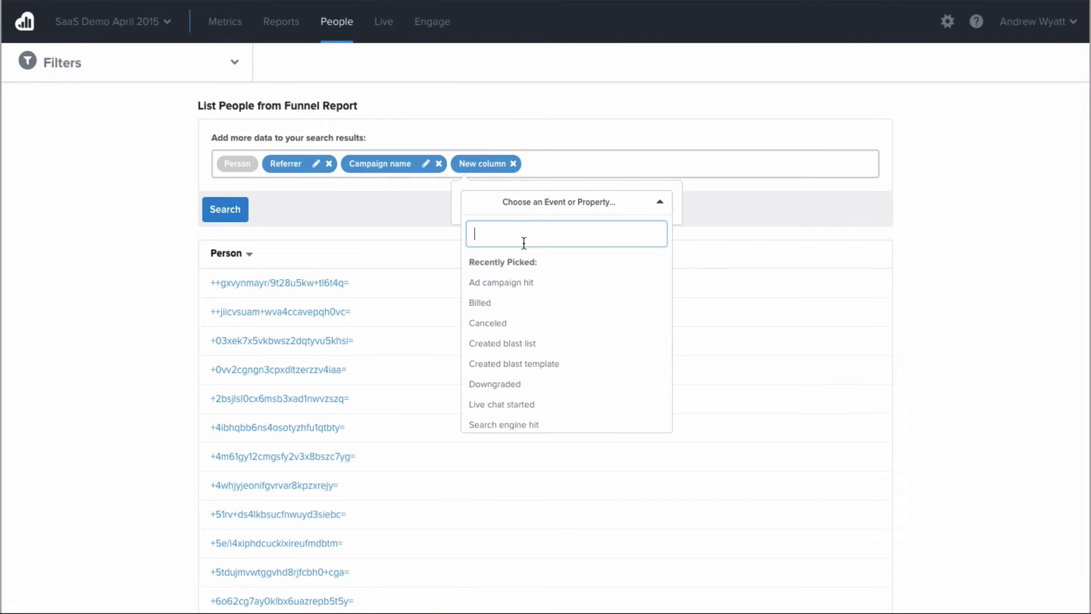
text(visi)
click(524, 266)
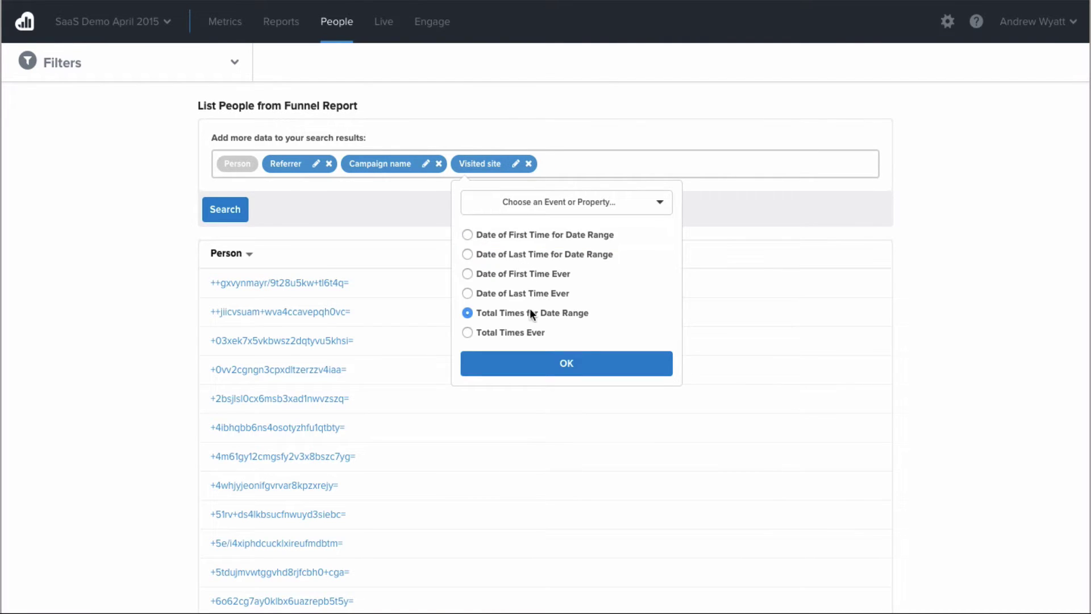
click(543, 367)
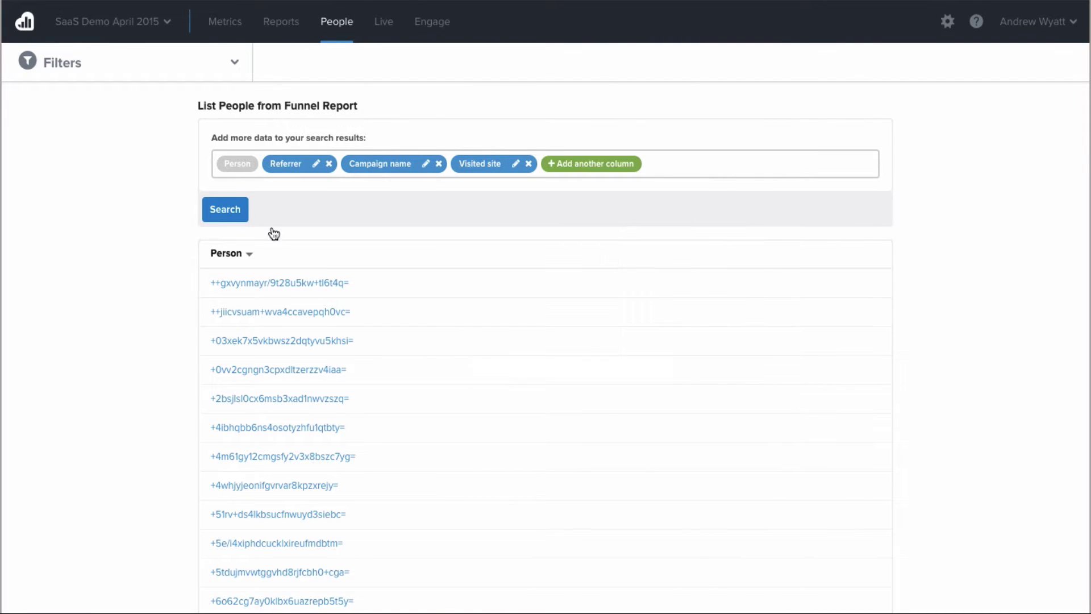
Run the people search with the added columns and look through the resulting table.
click(215, 209)
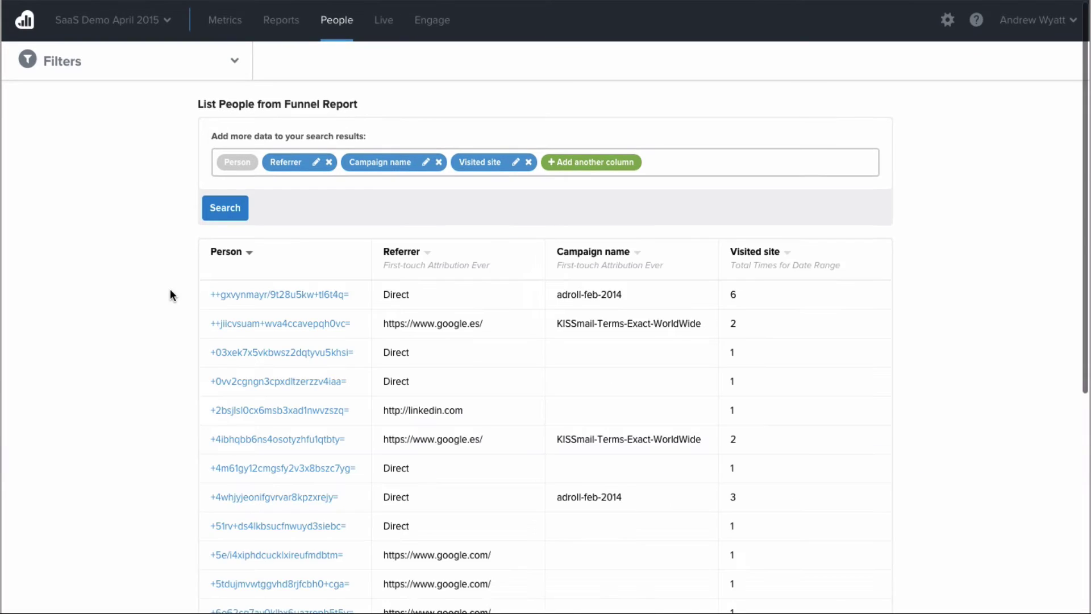
scroll(170, 289, down, 7)
scroll(176, 310, up, 7)
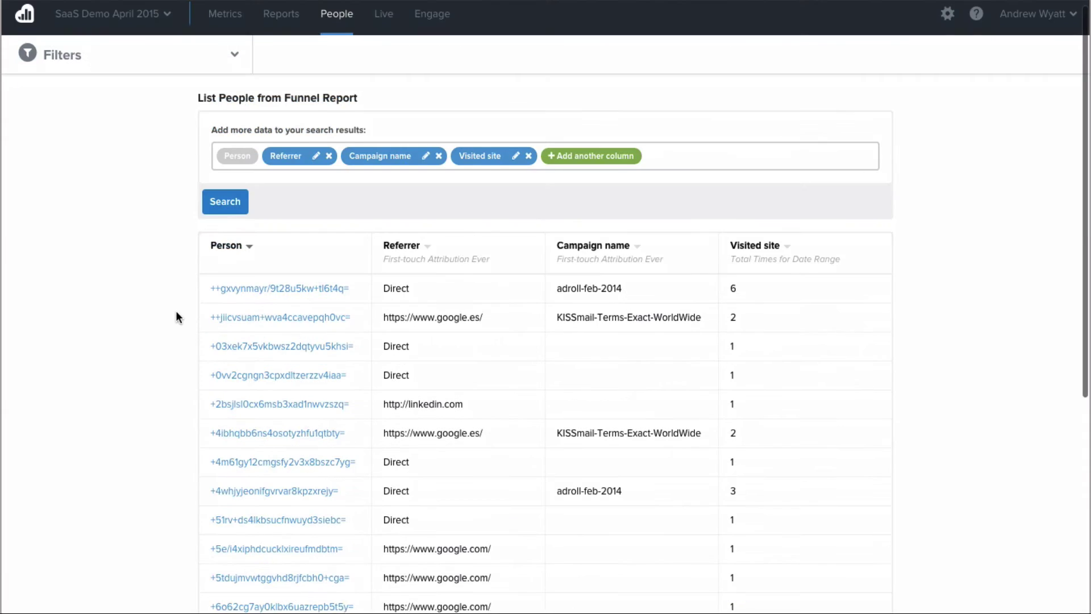
Open the profile of the sixth person in the funnel people list and look through their recorded properties.
scroll(176, 312, down, 1)
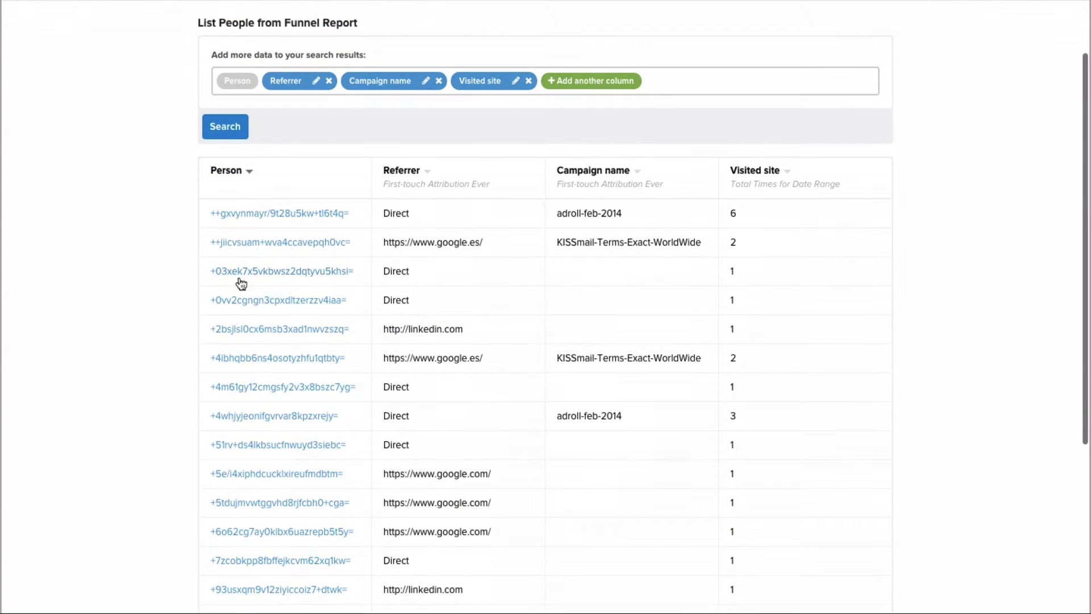
click(270, 330)
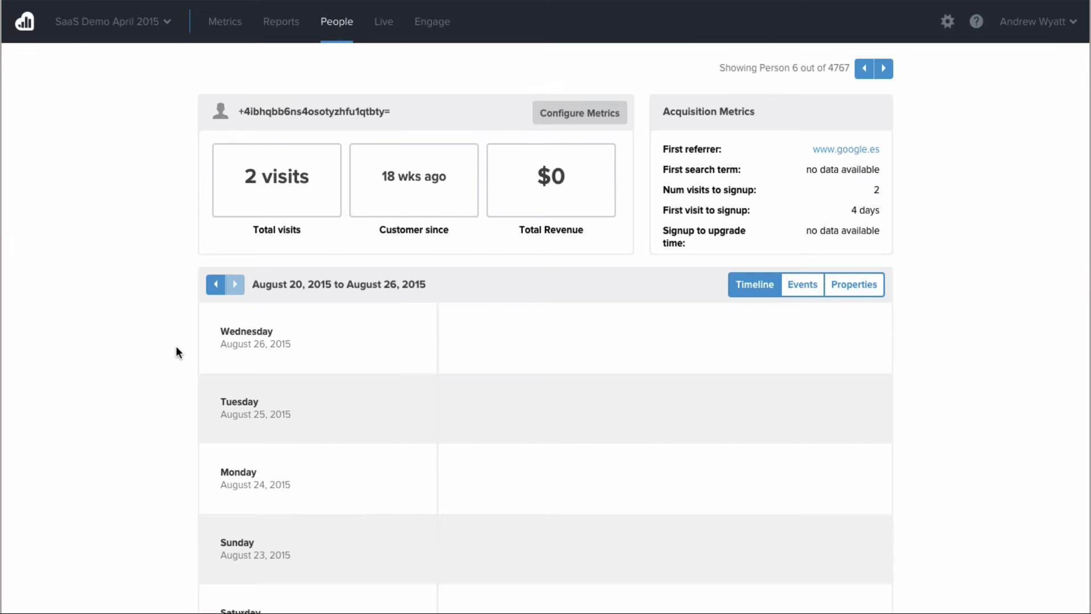
click(829, 291)
scroll(696, 340, down, 1)
scroll(697, 341, down, 2)
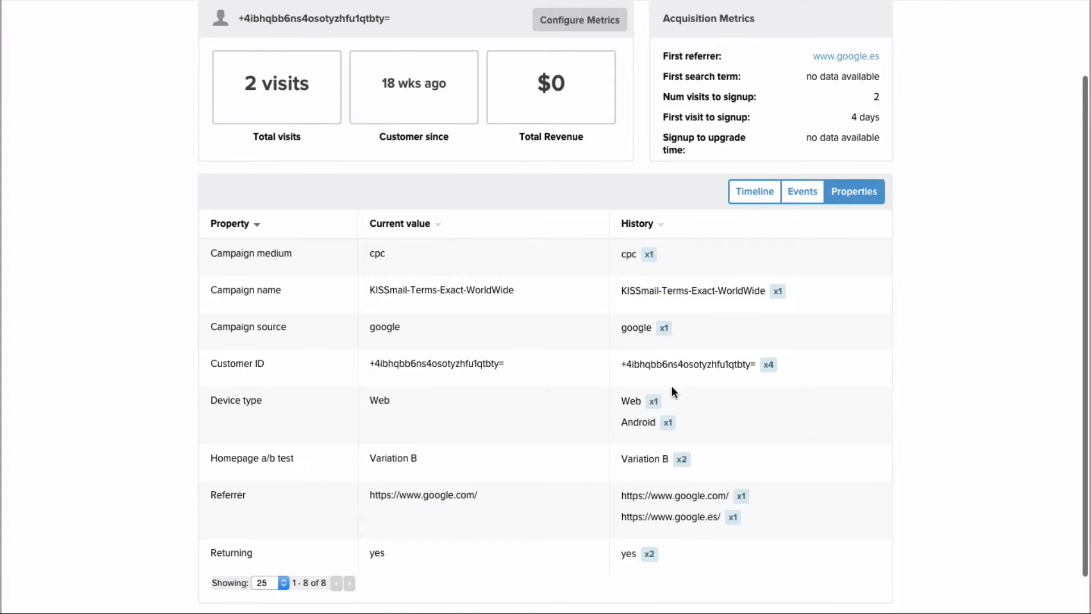
scroll(670, 380, down, 2)
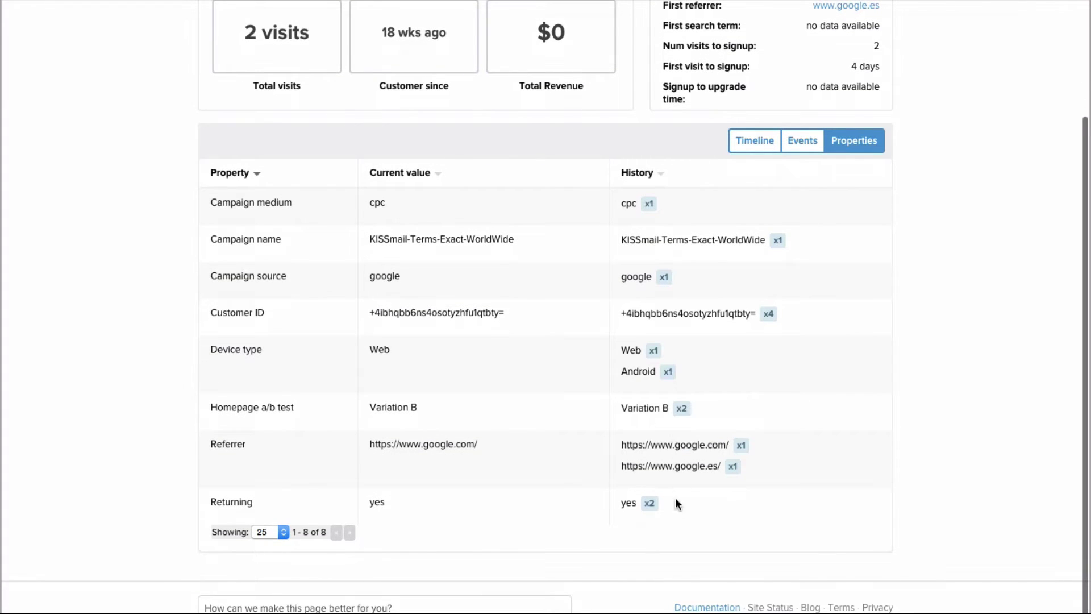
scroll(142, 297, up, 2)
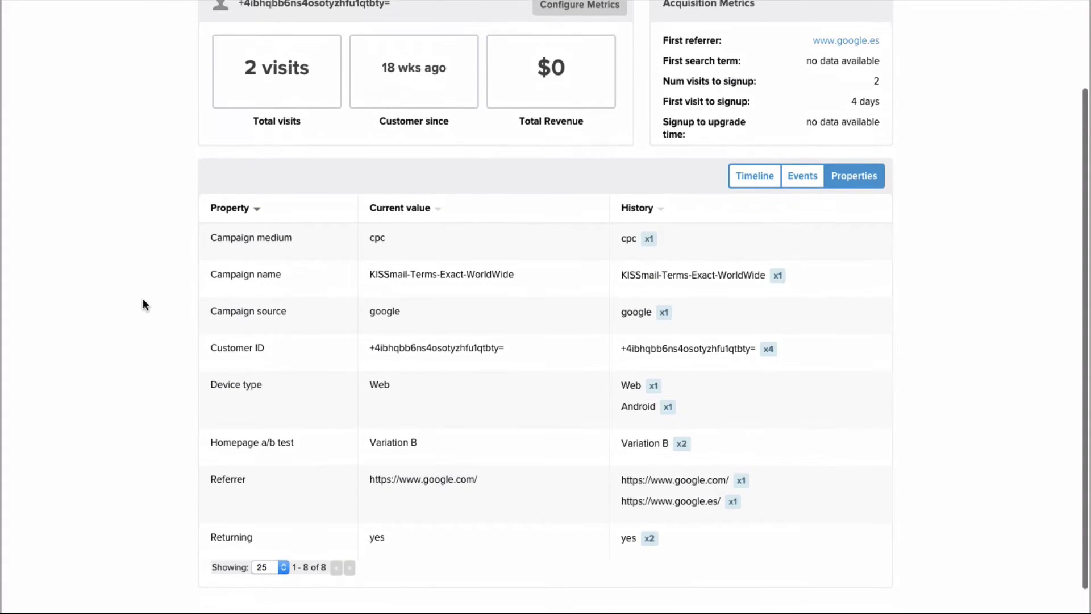
Check when the person's Referrer, Campaign name and Homepage a/b test values were recorded, and switch to their events.
scroll(142, 297, down, 1)
mouse_move(632, 469)
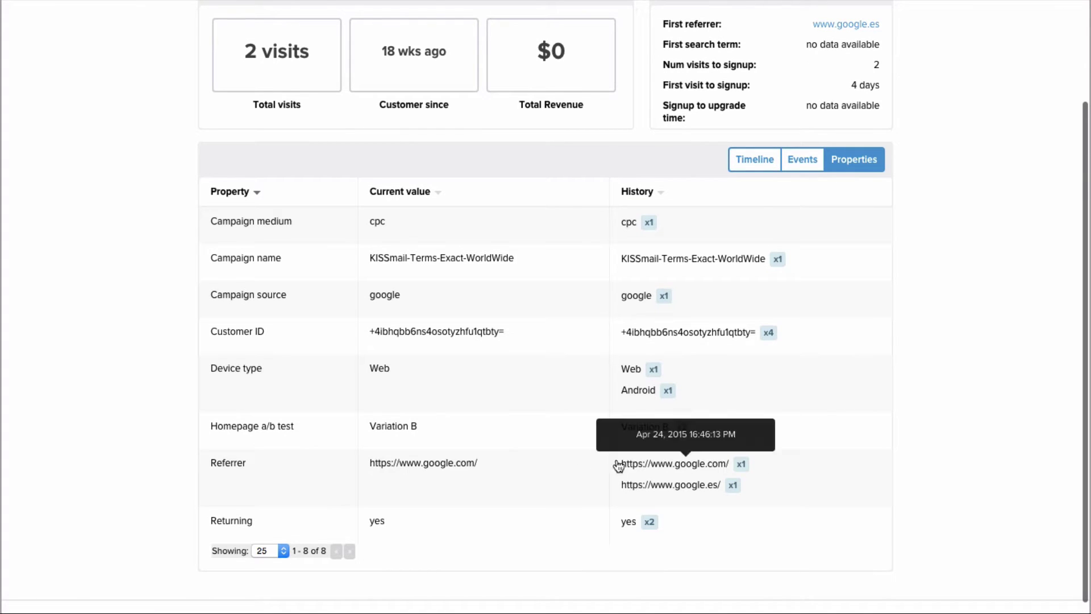
mouse_move(639, 250)
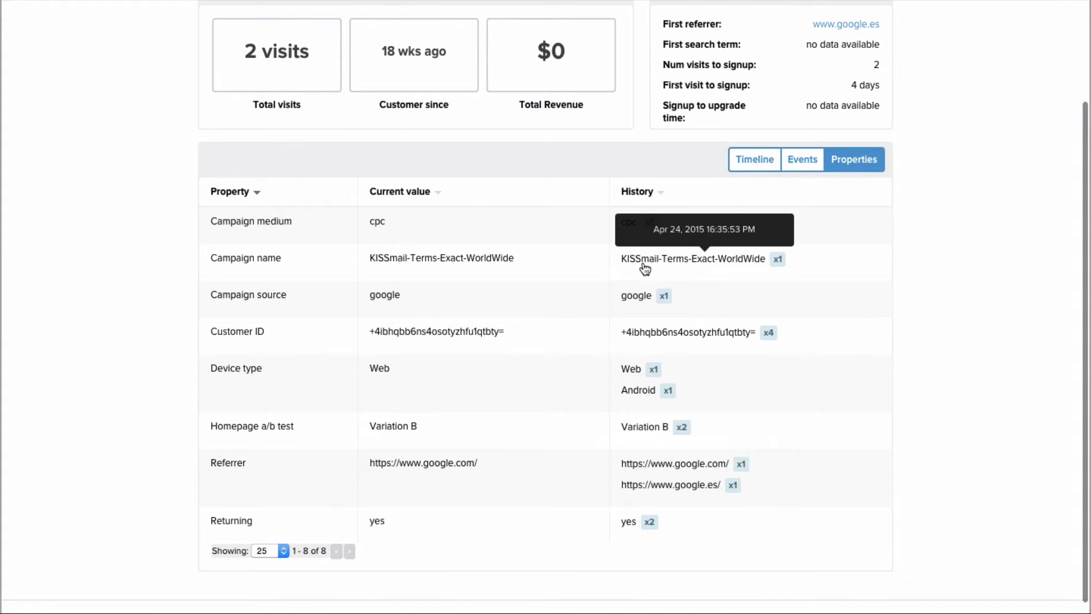
mouse_move(642, 400)
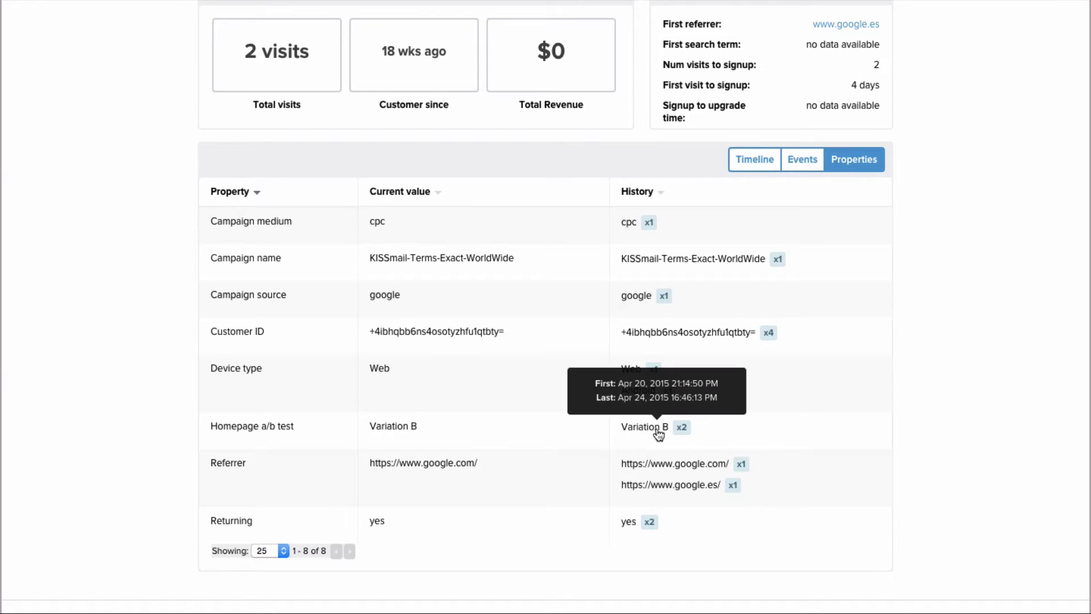
click(805, 165)
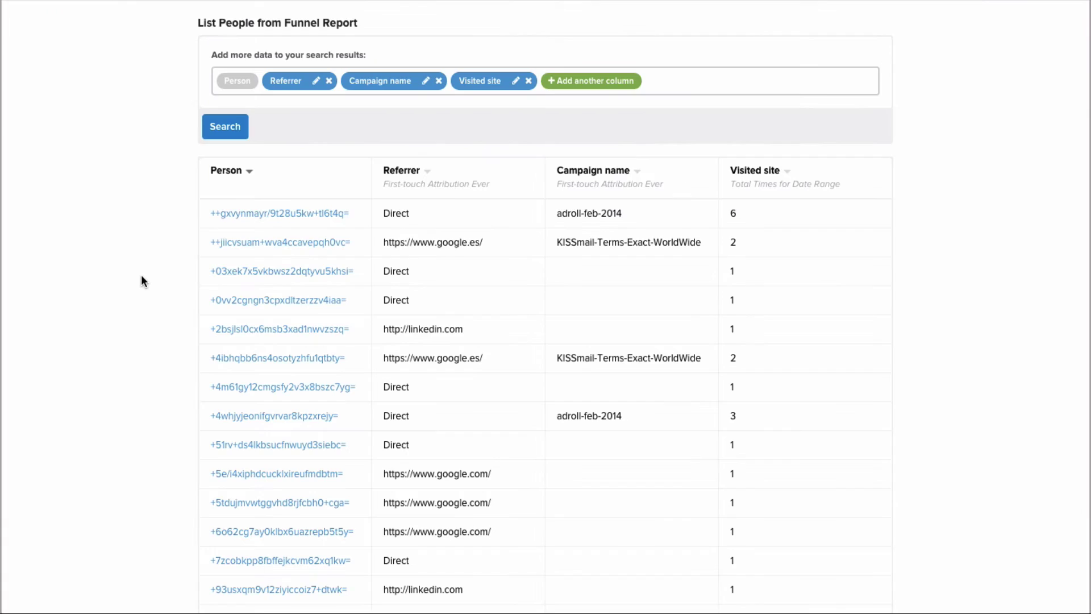
Sort the funnel people list by the Visited site column.
scroll(141, 274, down, 3)
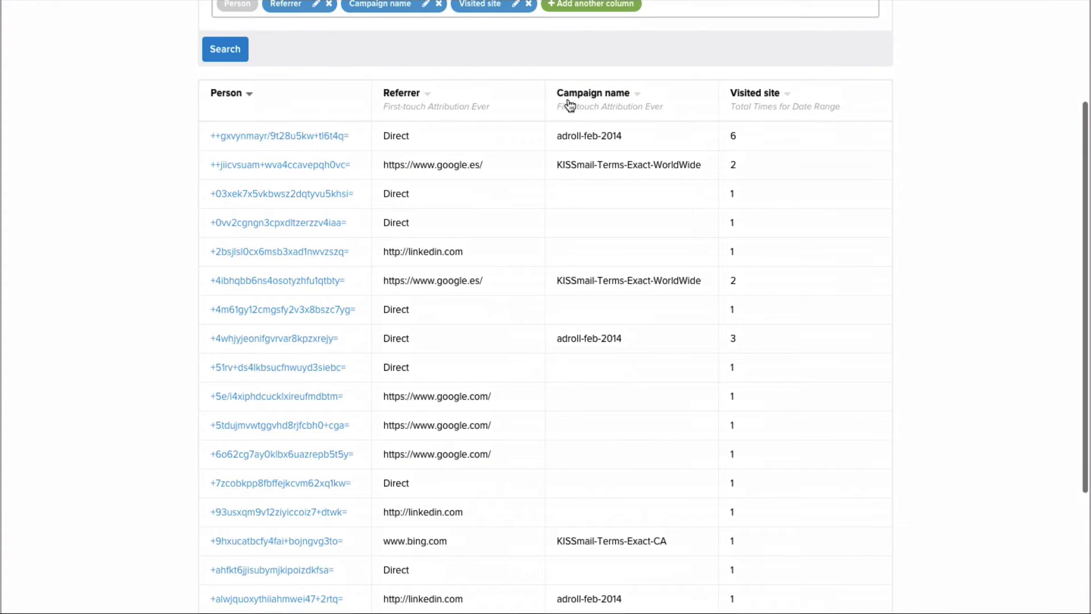
click(745, 100)
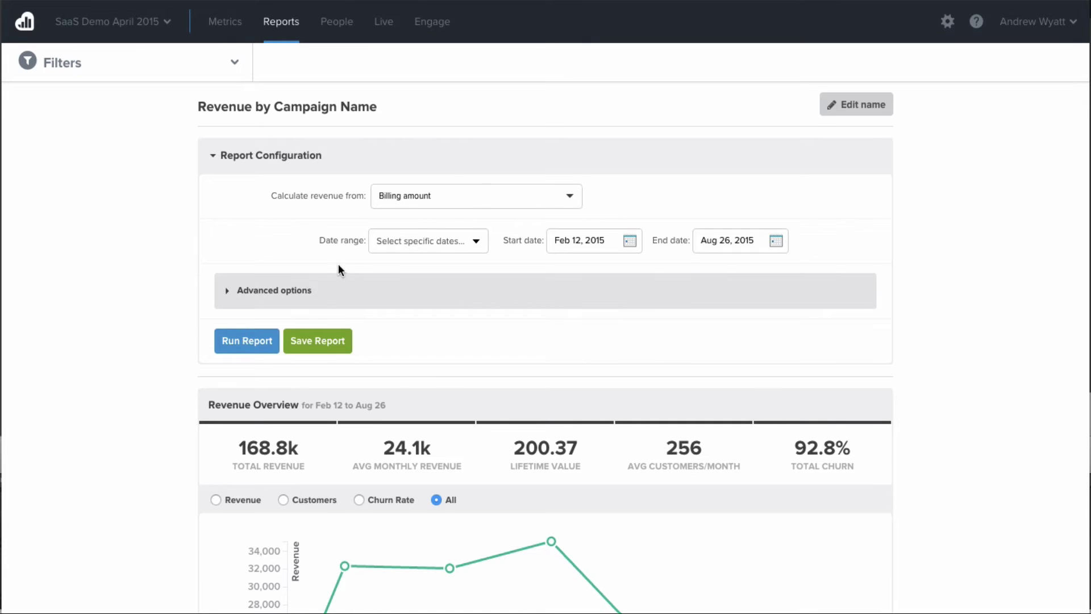
Review the churn calculation choices in the advanced options of Revenue by Campaign Name and run the report with Period only.
click(273, 290)
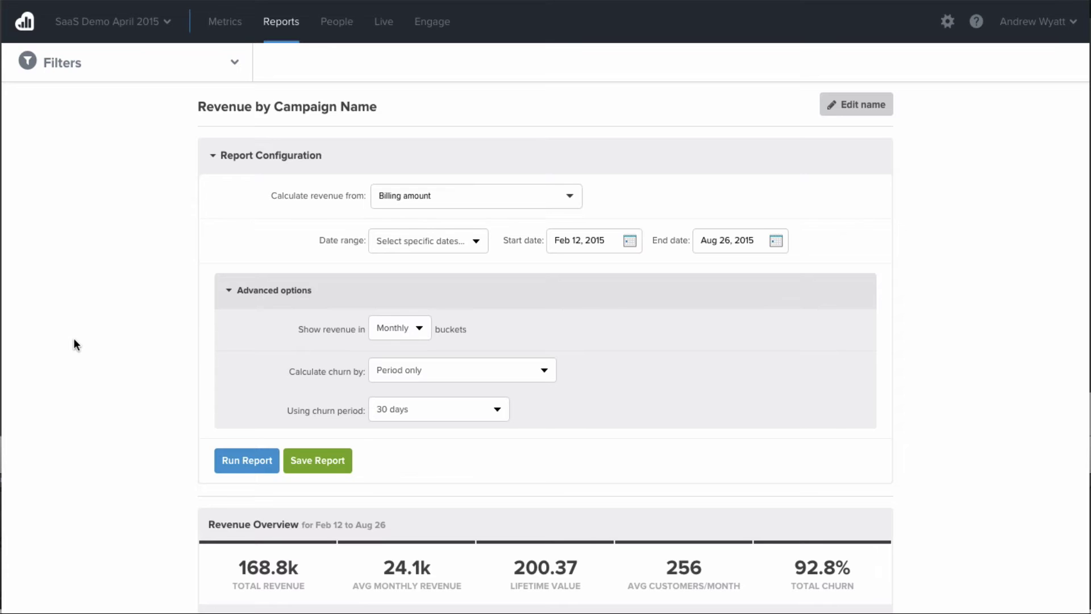
scroll(74, 344, down, 2)
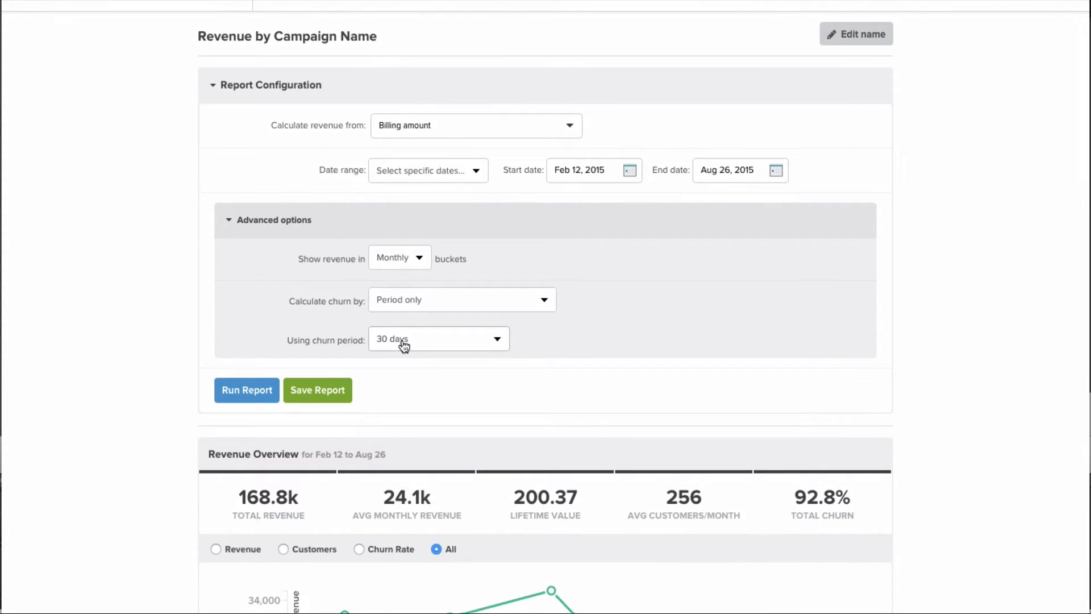
click(413, 307)
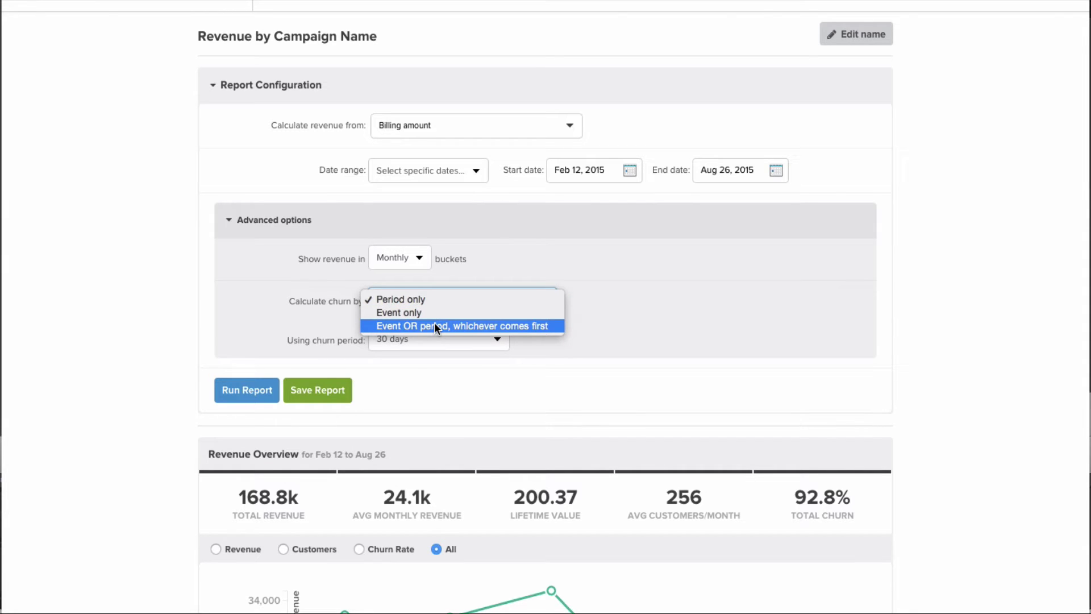
click(199, 382)
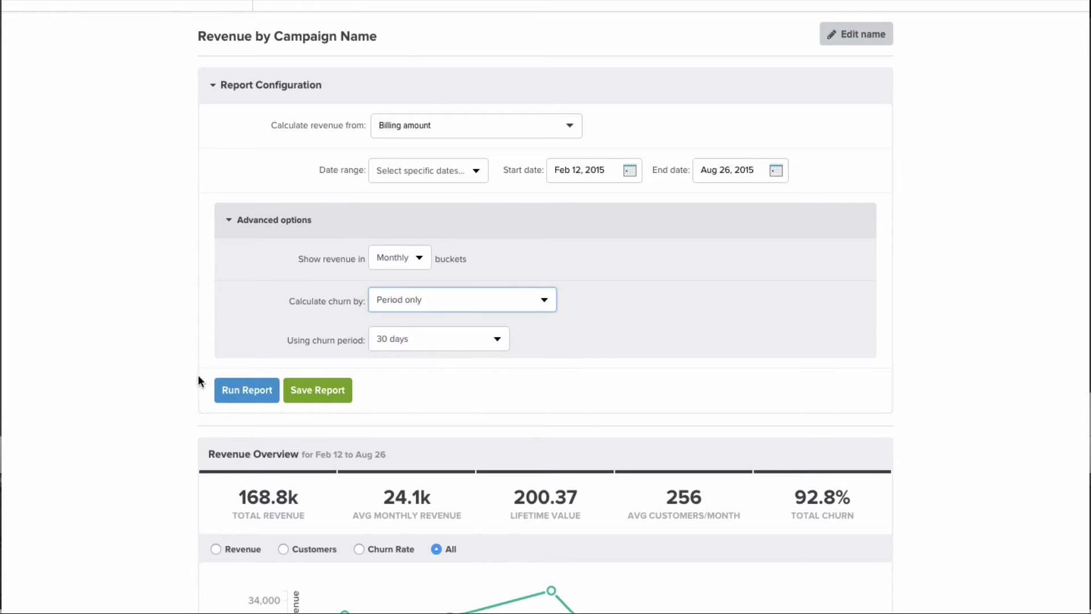
click(221, 390)
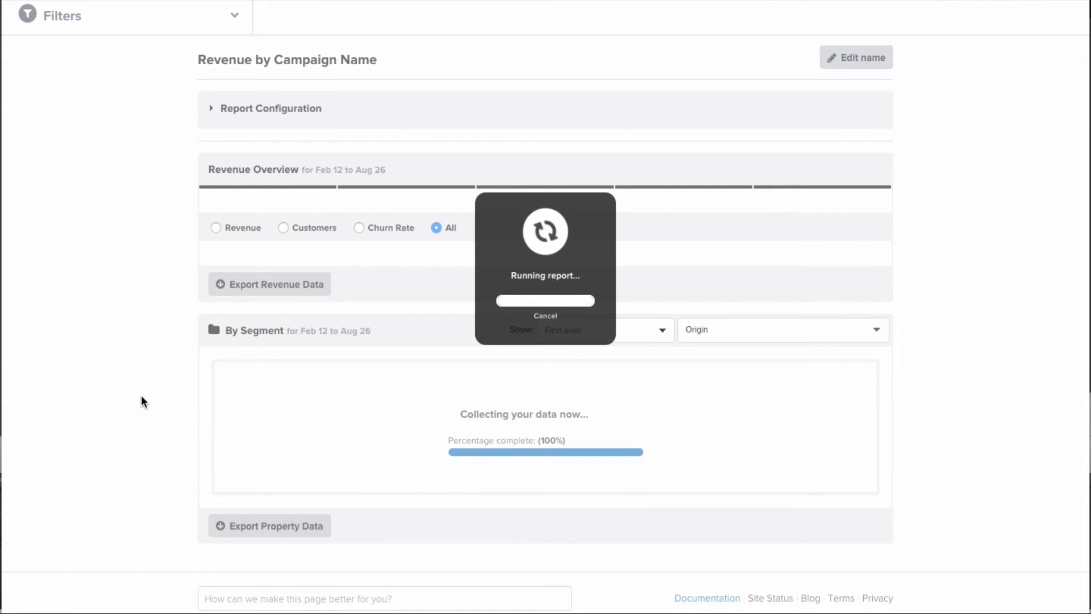
Examine the revenue, customers and churn rate charts and the By Segment table for Origin, including the Lifetime Value explanation.
scroll(142, 397, down, 3)
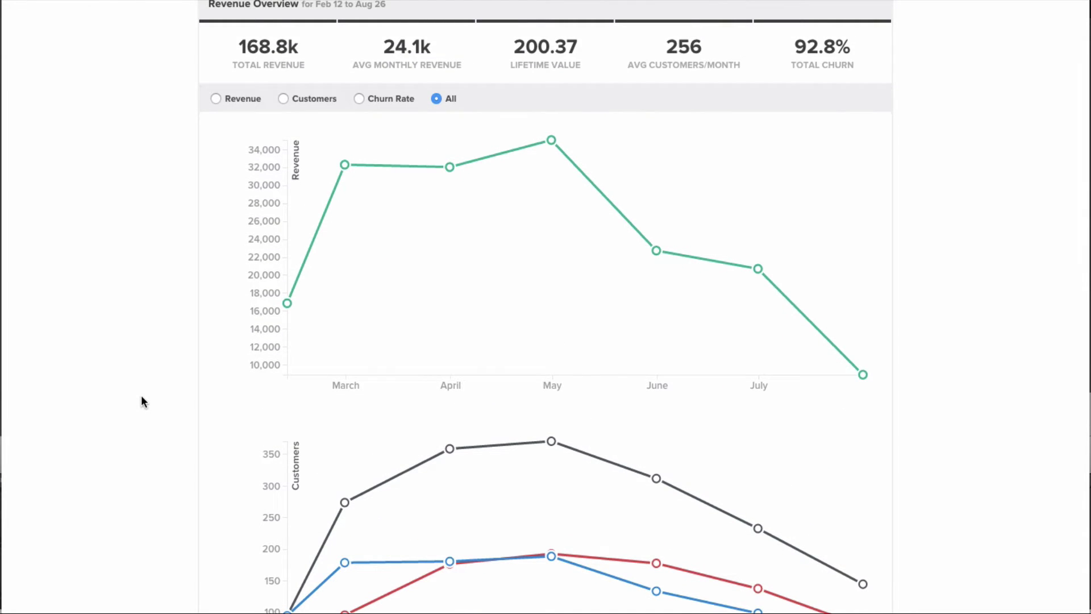
scroll(341, 454, down, 5)
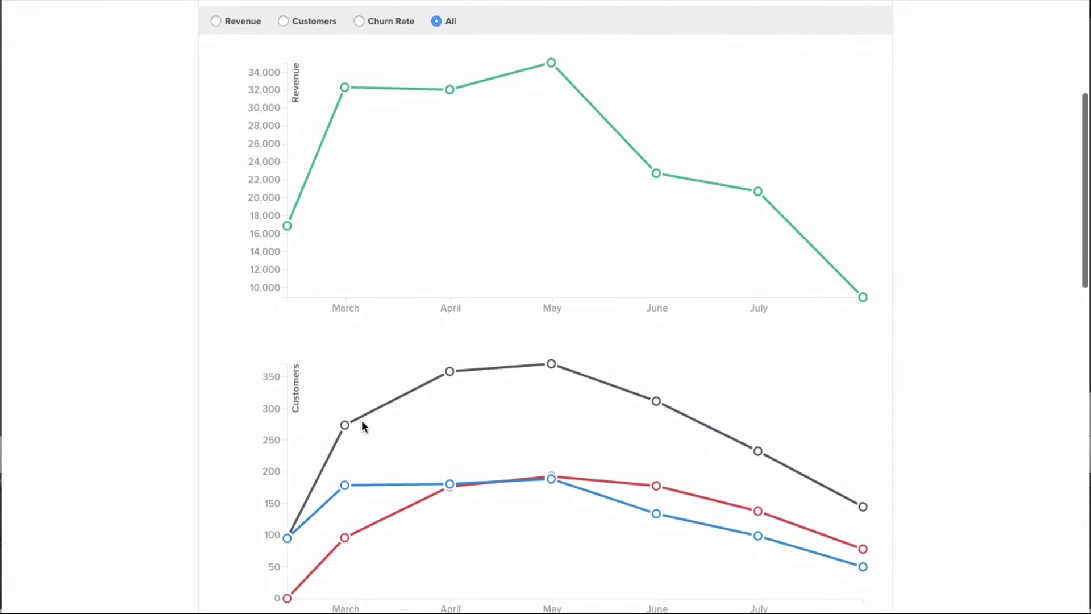
scroll(363, 422, down, 5)
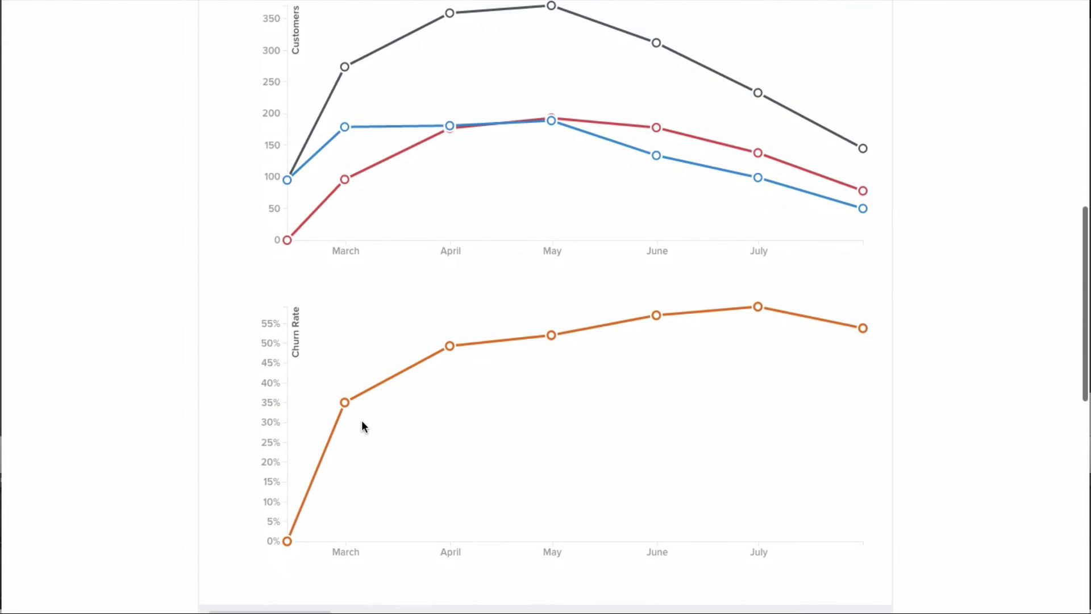
scroll(362, 422, down, 5)
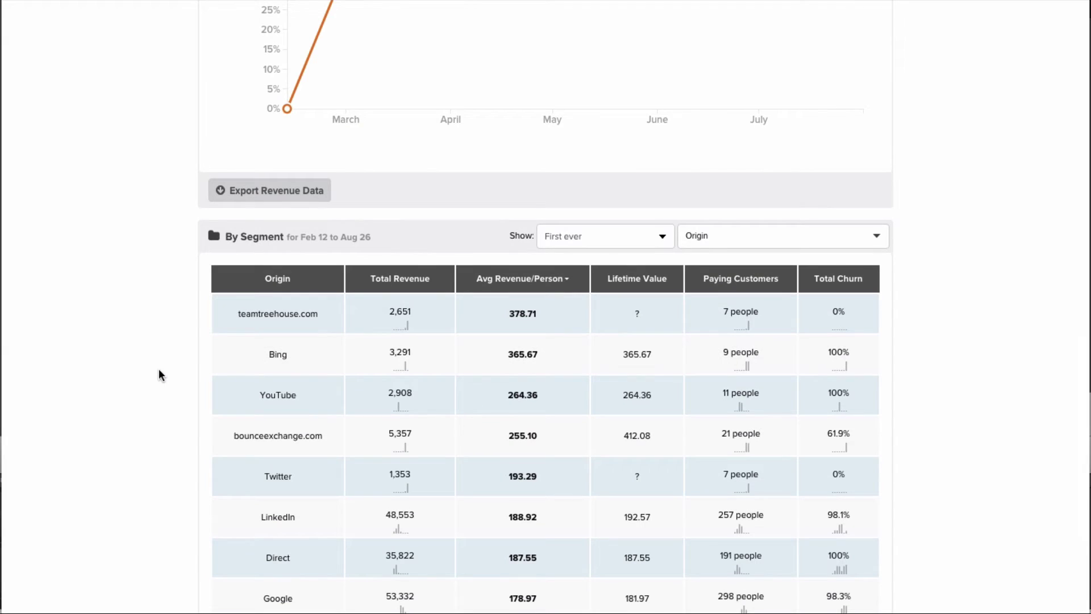
click(775, 242)
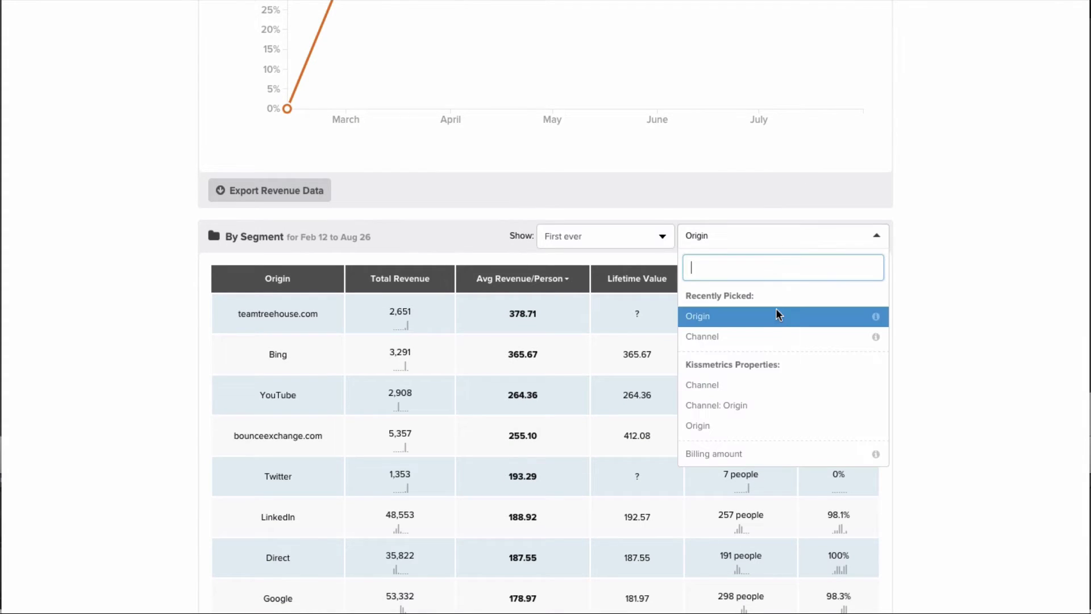
click(740, 337)
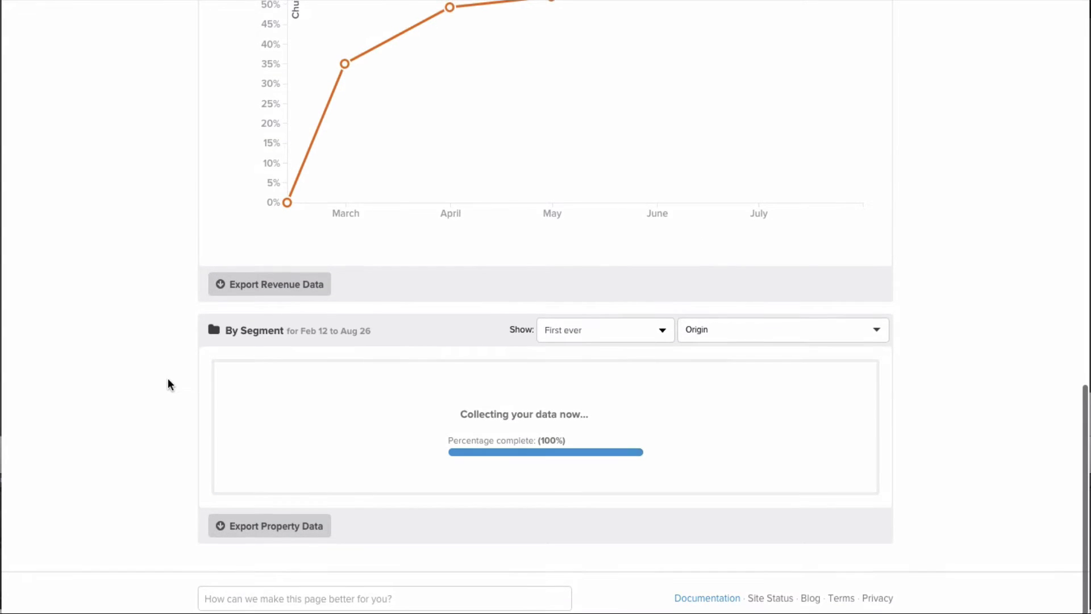
scroll(168, 382, down, 2)
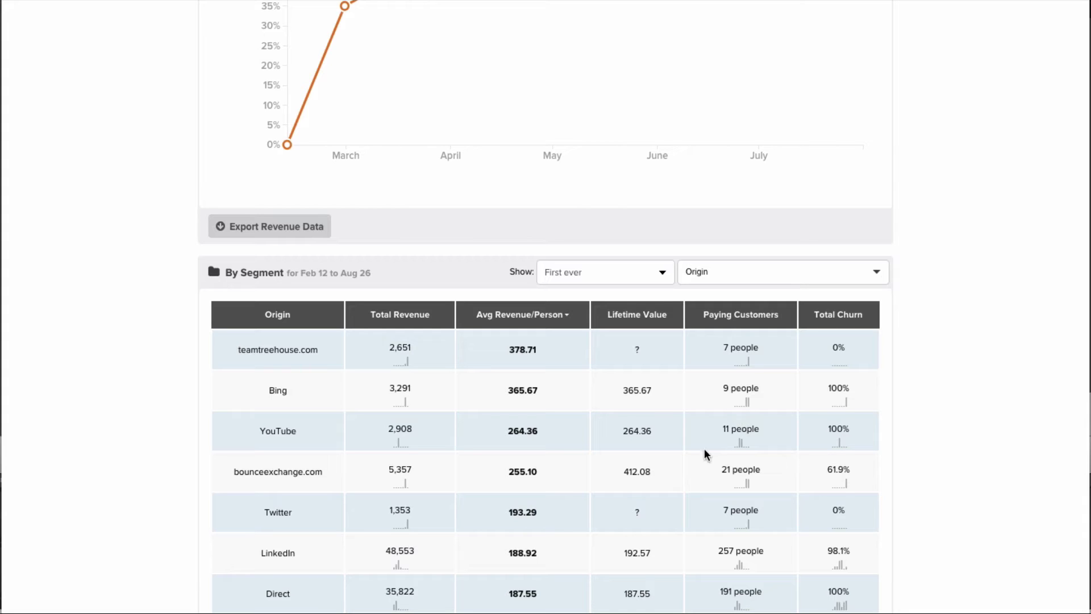
mouse_move(681, 444)
mouse_move(640, 363)
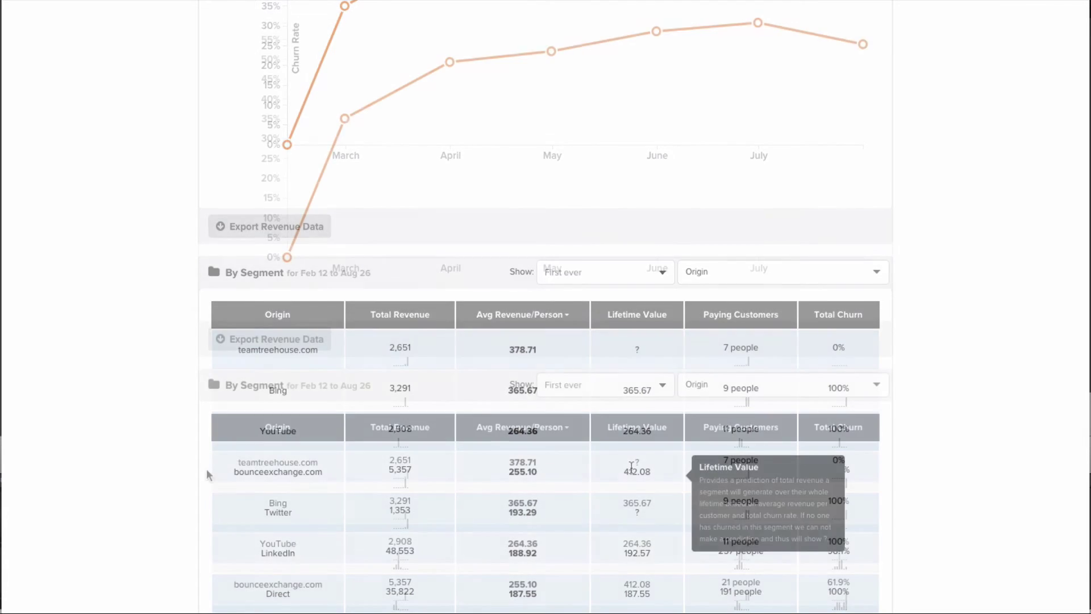
Segment the revenue table by Campaign name and compare the campaigns' average revenue per person, lifetime value, paying customers and churn.
scroll(220, 465, down, 1)
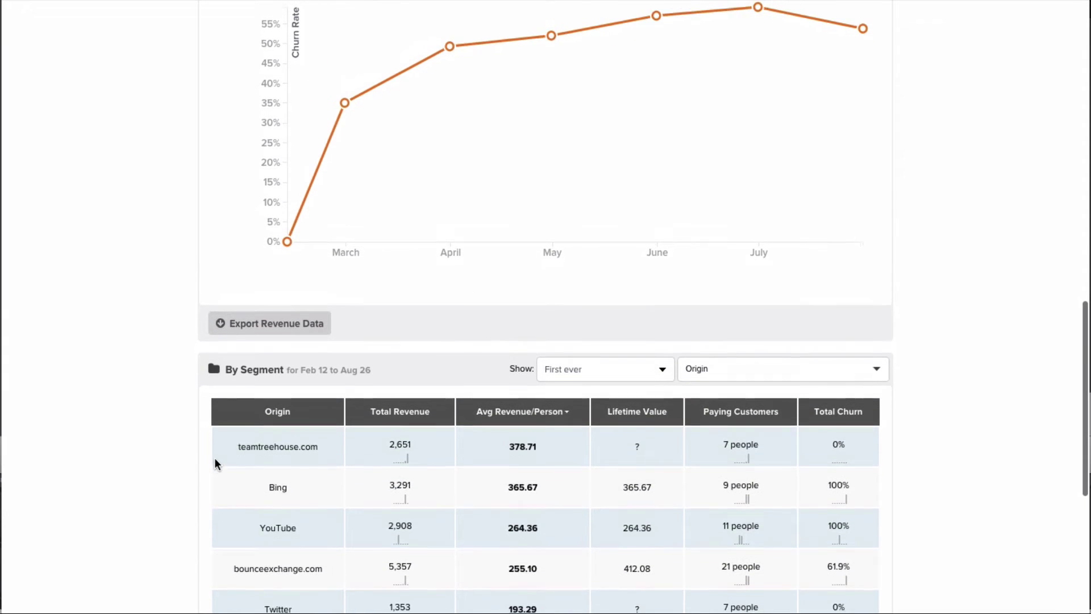
scroll(221, 465, up, 1)
click(786, 391)
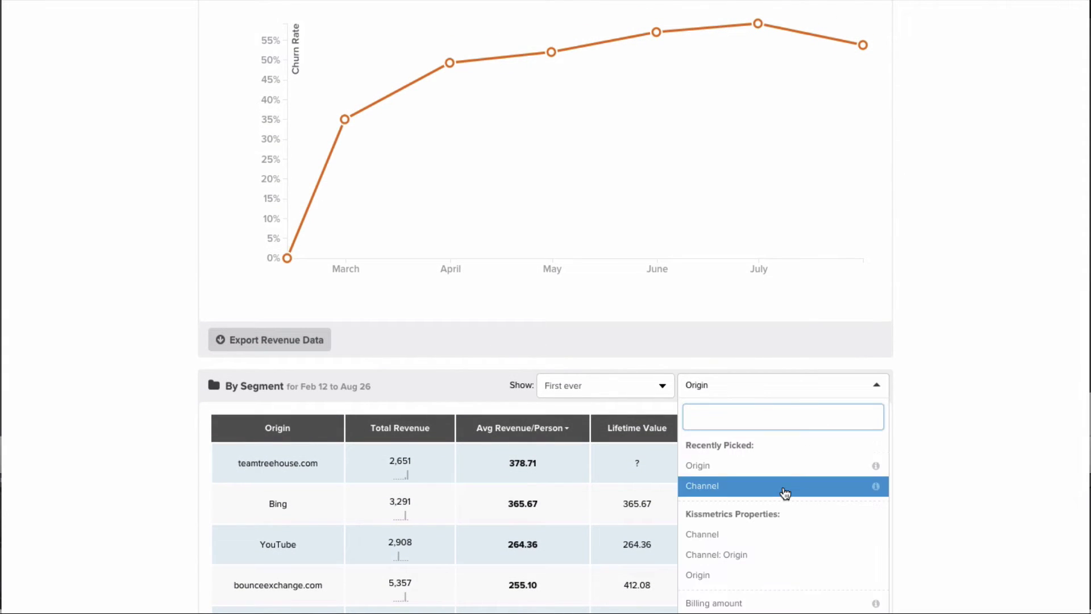
scroll(784, 424, down, 3)
scroll(785, 493, down, 1)
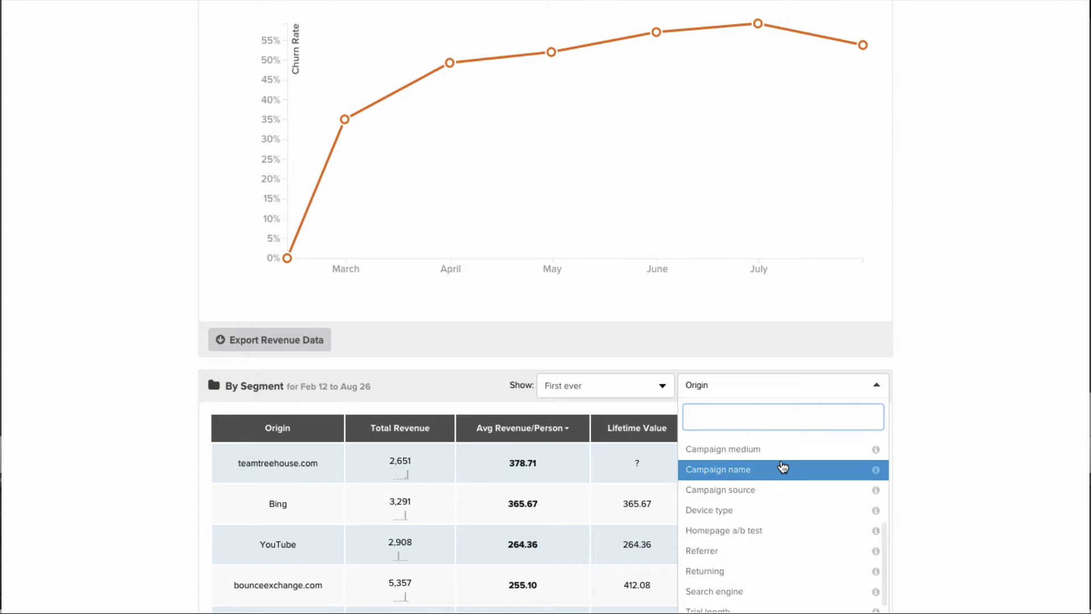
click(784, 469)
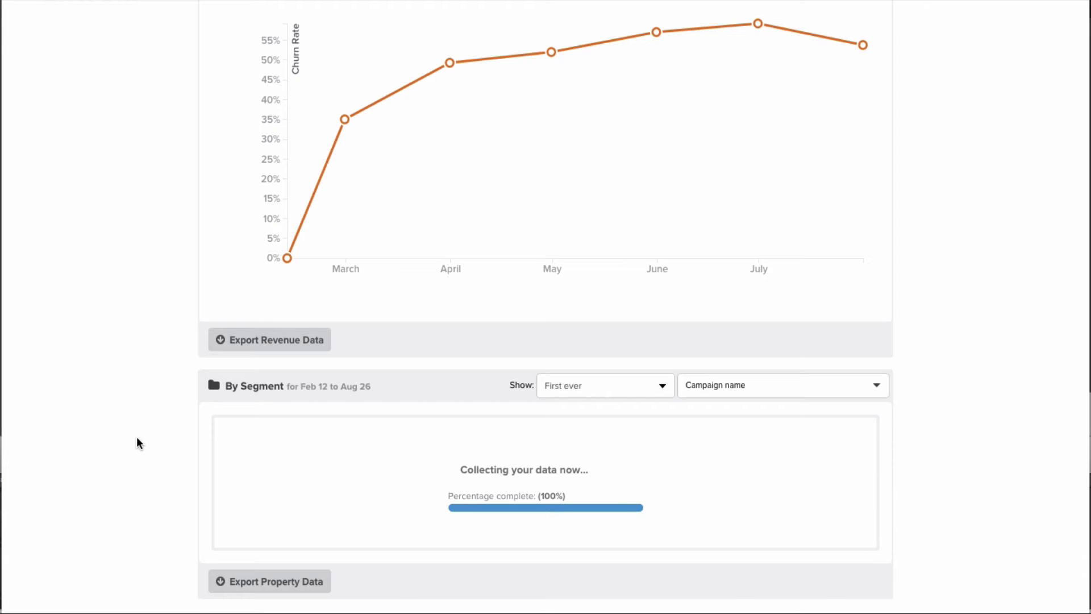
scroll(140, 443, down, 4)
scroll(137, 442, down, 1)
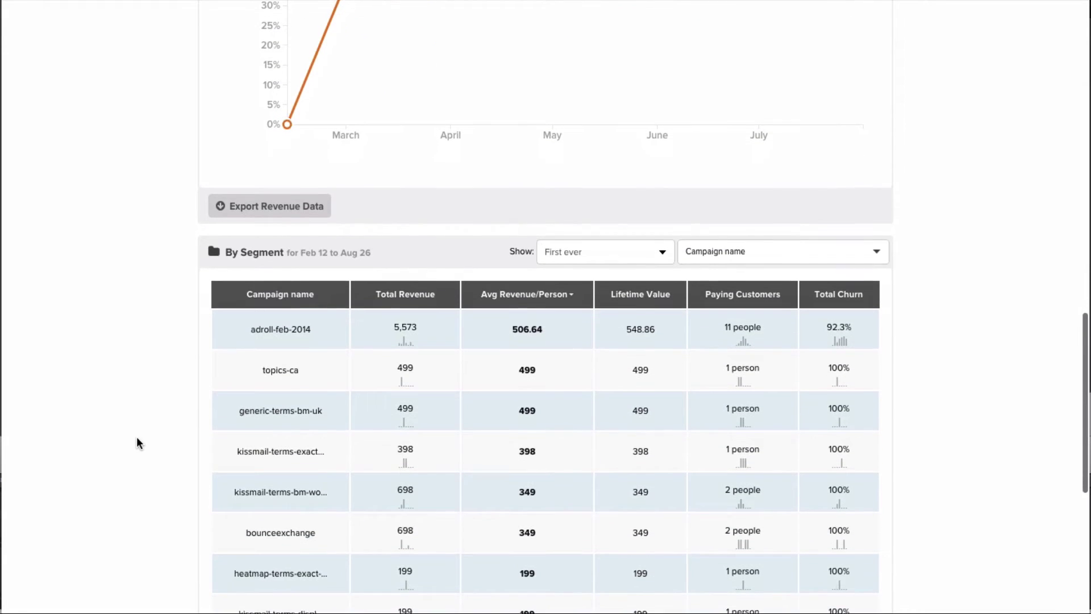
scroll(137, 438, down, 2)
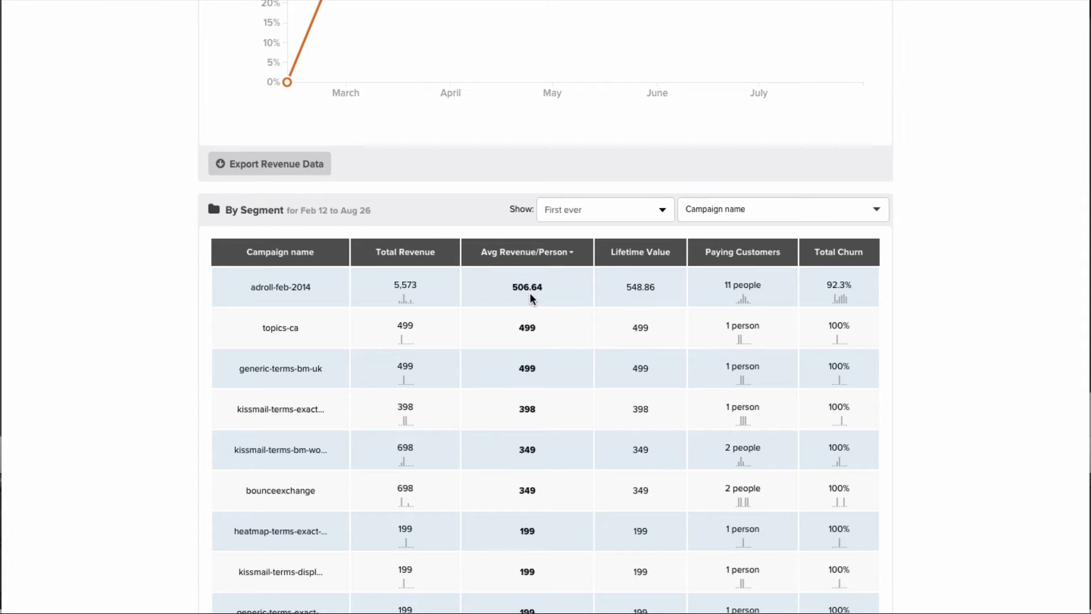
scroll(461, 392, down, 3)
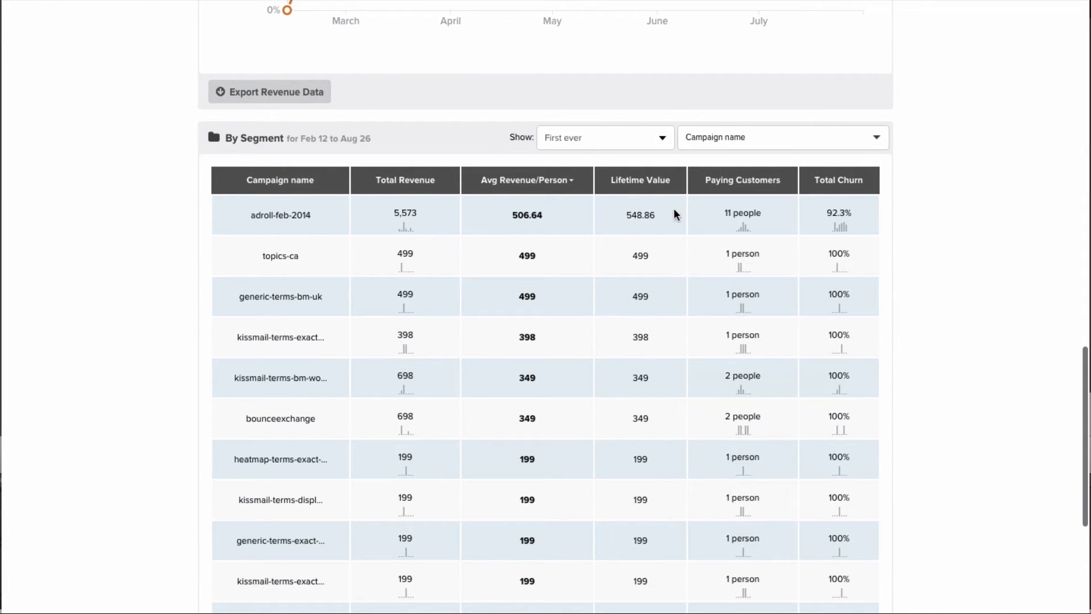
scroll(715, 359, down, 1)
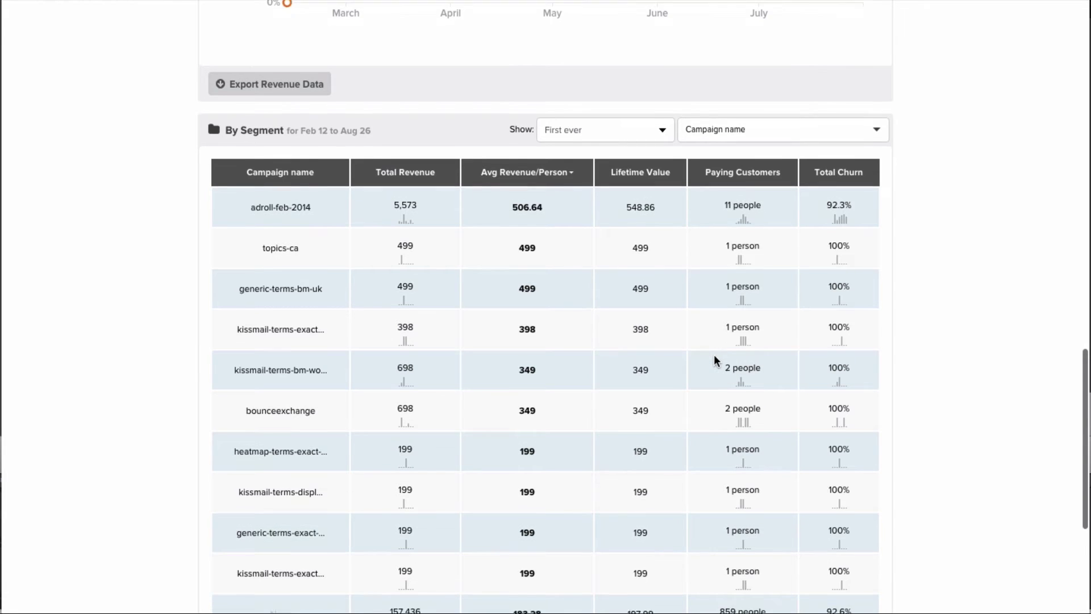
scroll(713, 353, up, 3)
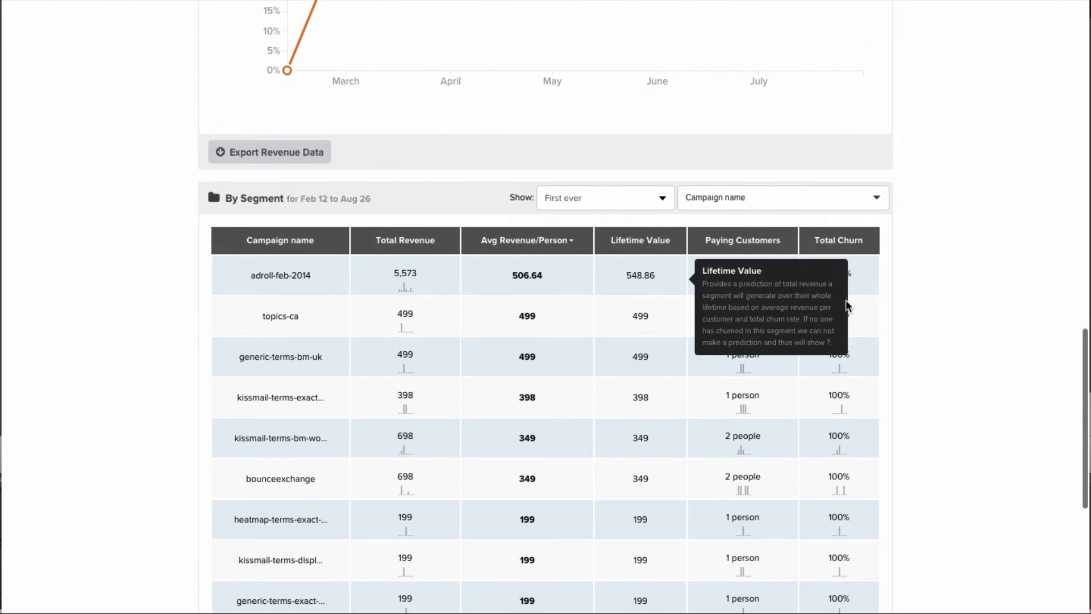
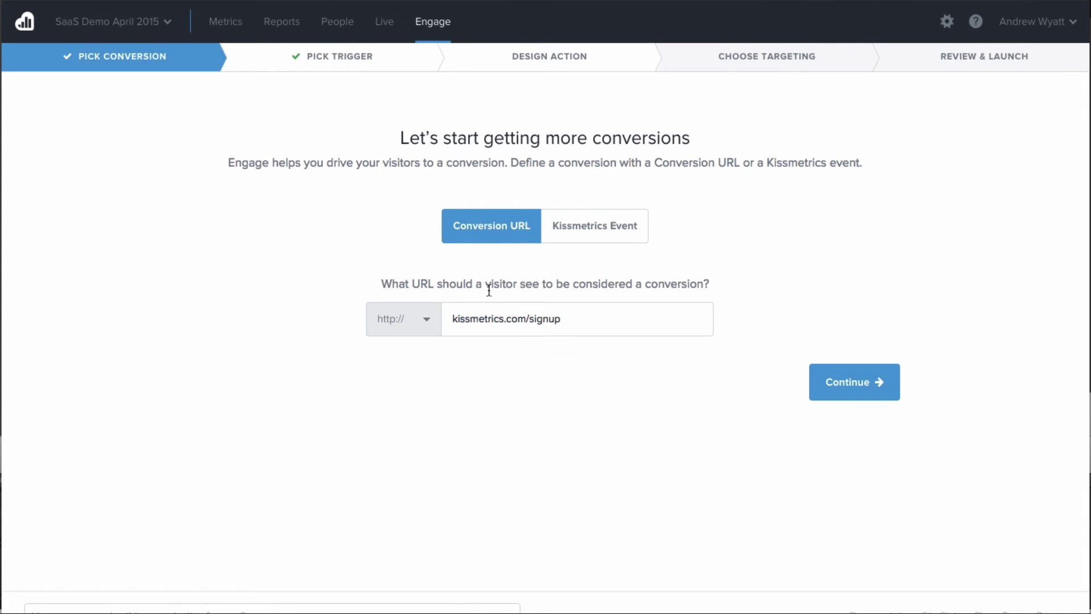
Define the Engage conversion by a Kissmetrics event instead of a conversion URL.
click(570, 236)
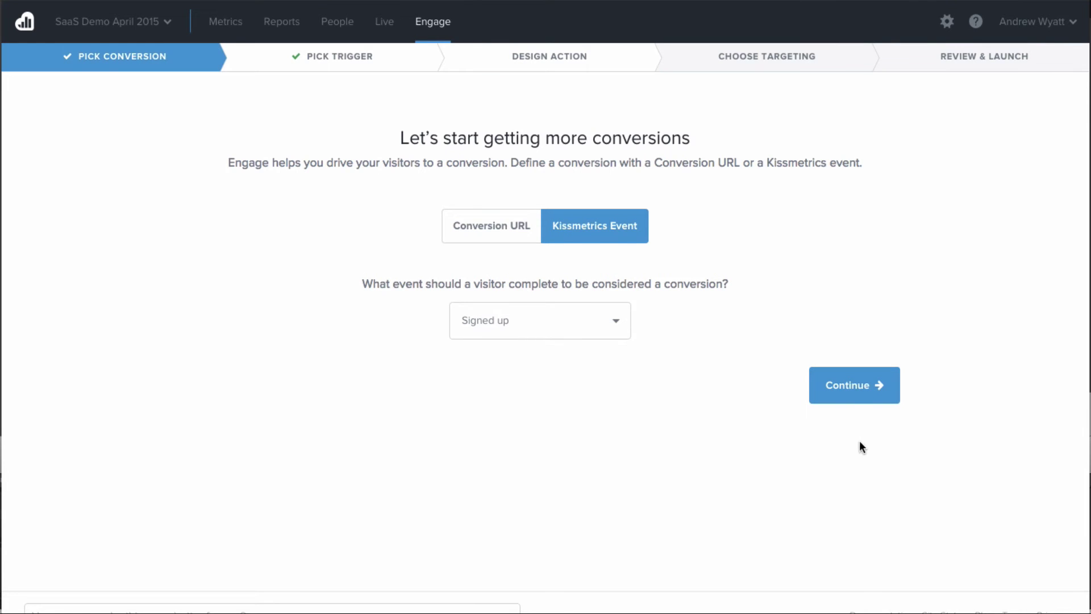
Accept Signed up as the conversion event and review the available engagement triggers.
click(852, 395)
scroll(192, 401, down, 1)
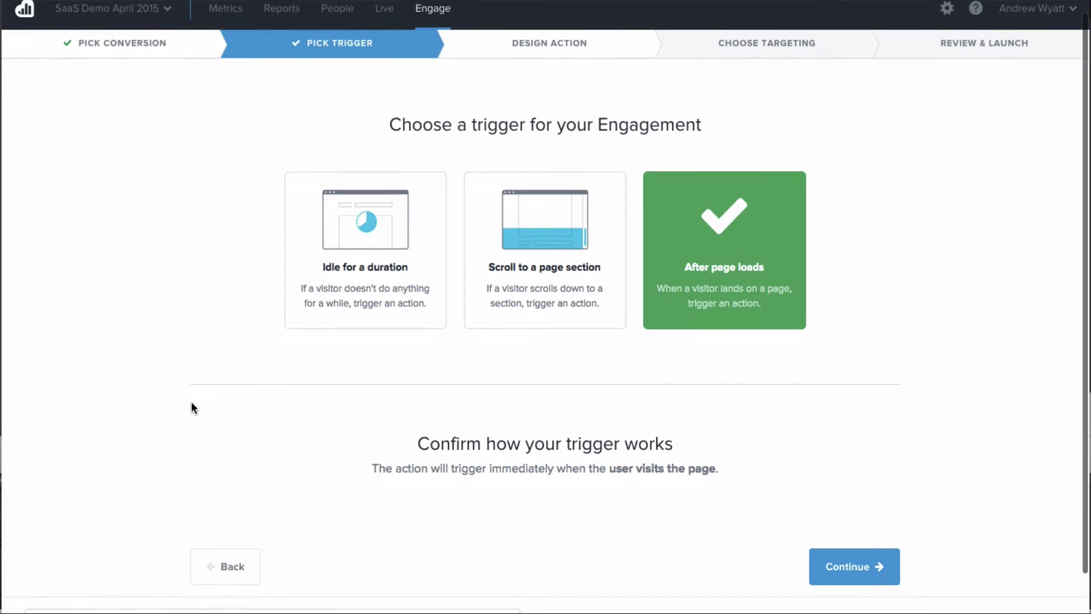
scroll(191, 403, down, 1)
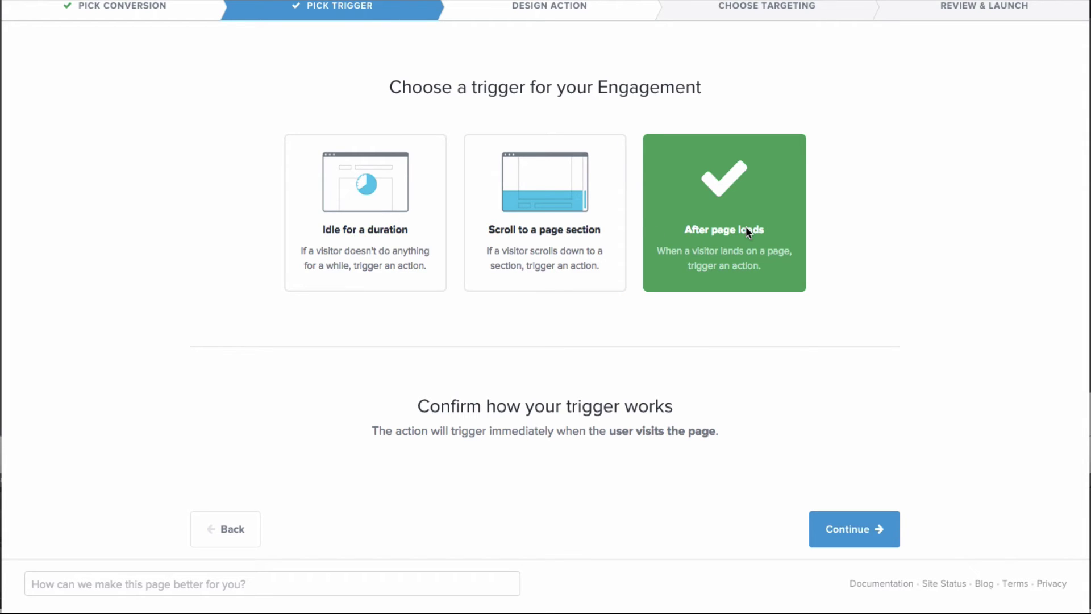
Try the scroll trigger at each depth from 1/4 down to the bottom of the page, and the idle duration trigger.
click(594, 236)
scroll(930, 374, down, 1)
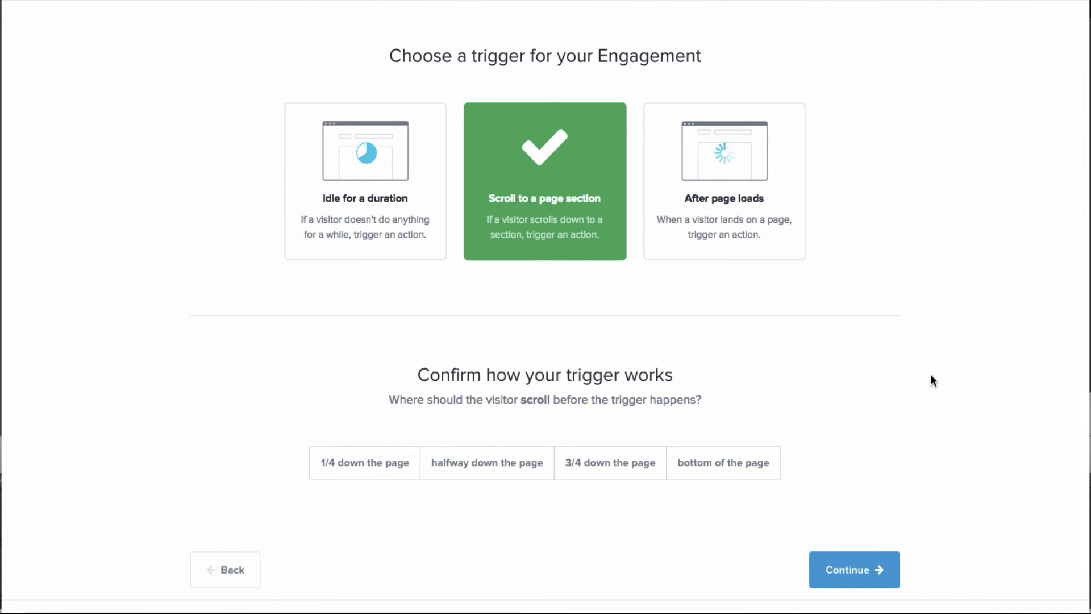
click(338, 473)
click(481, 467)
click(626, 455)
click(733, 461)
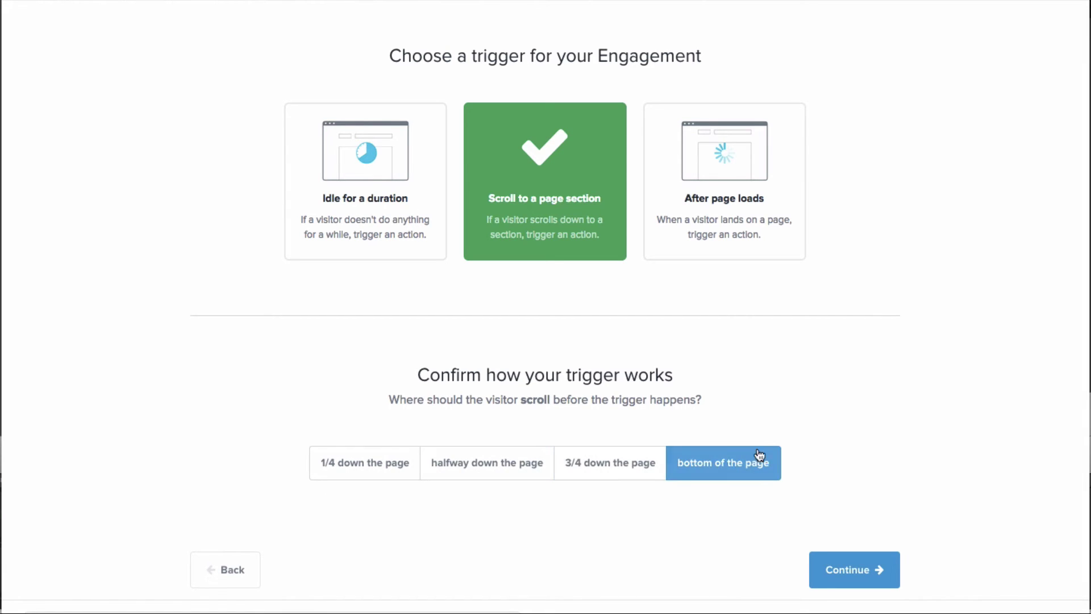
click(406, 208)
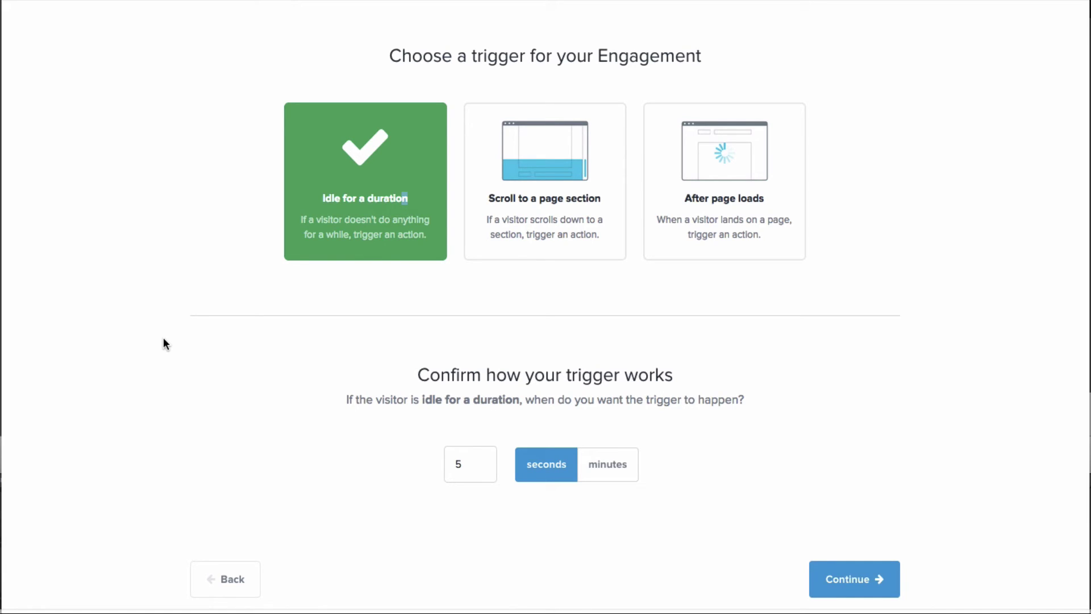
Set the trigger to After page loads and choose Lightbox as the action.
click(660, 173)
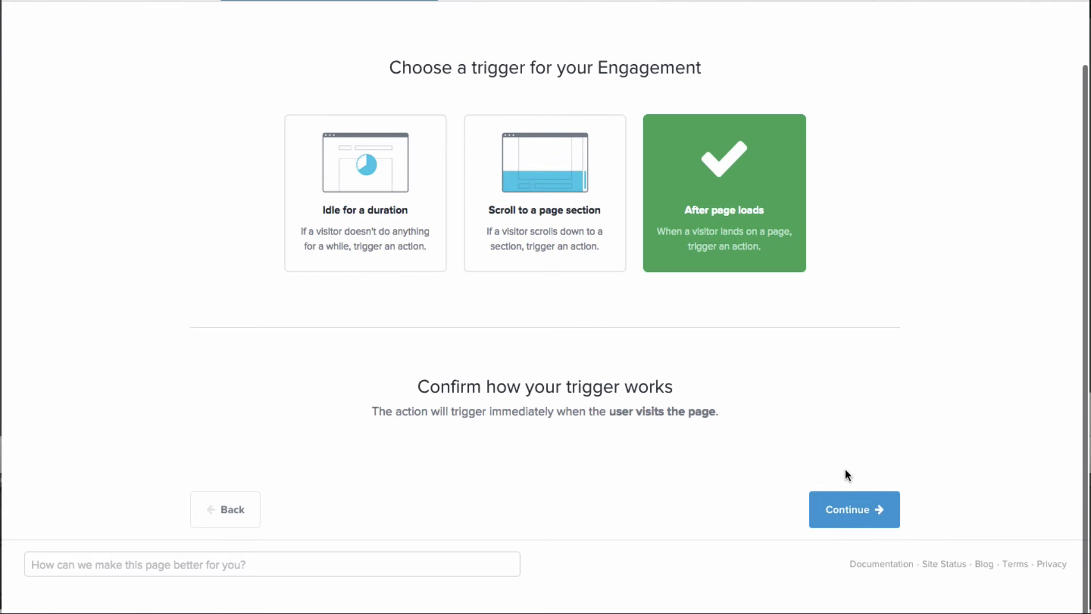
click(835, 506)
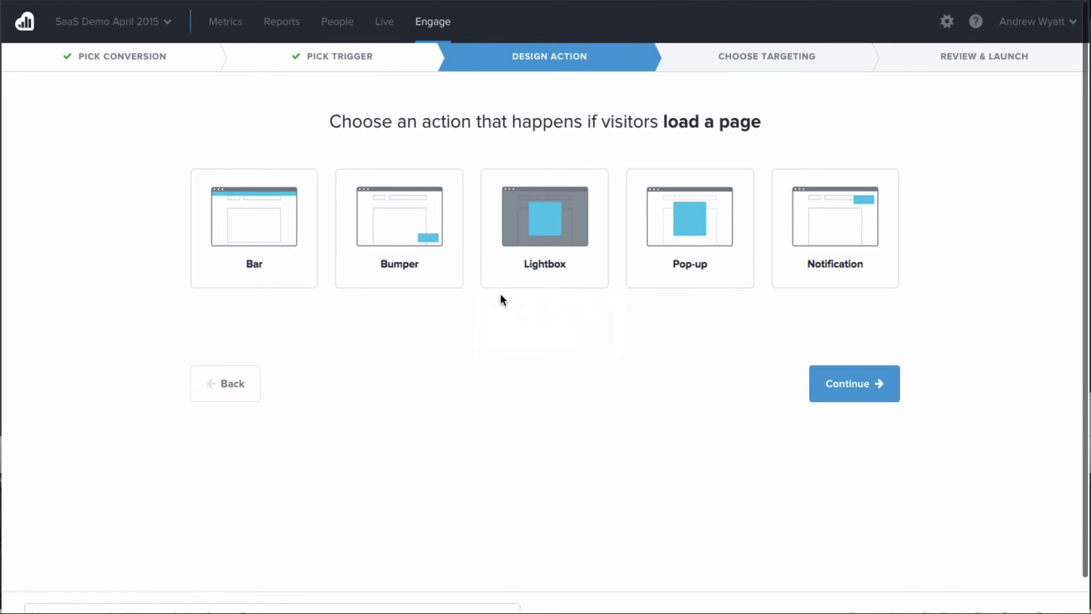
click(561, 247)
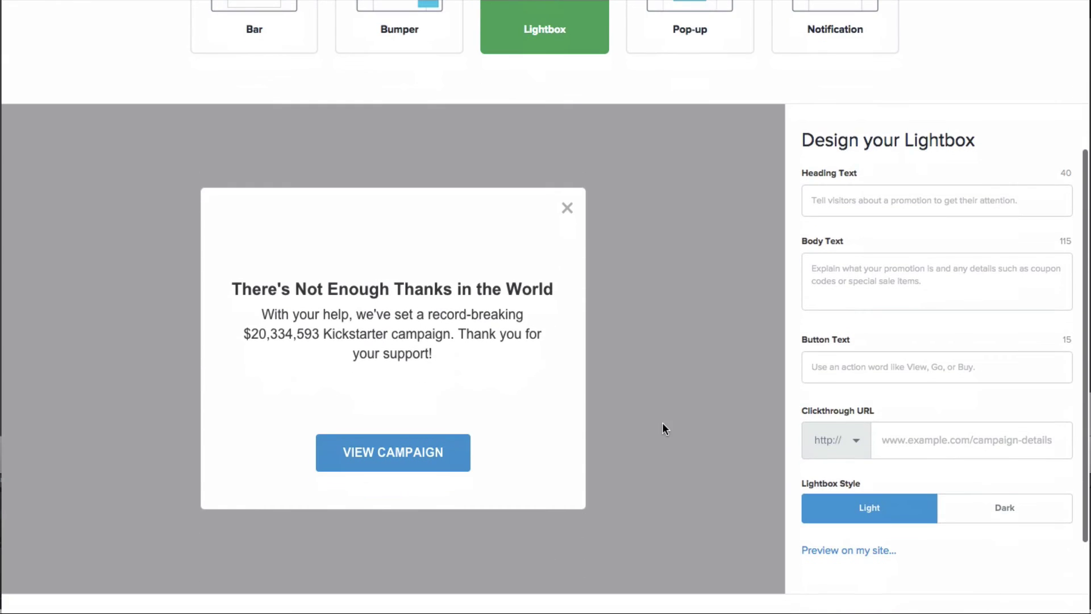
Set the lightbox heading to "Hey Don't Leave Yet!" and the body to "If you sign up now you can receive 15% off of your first month's bill.".
click(849, 192)
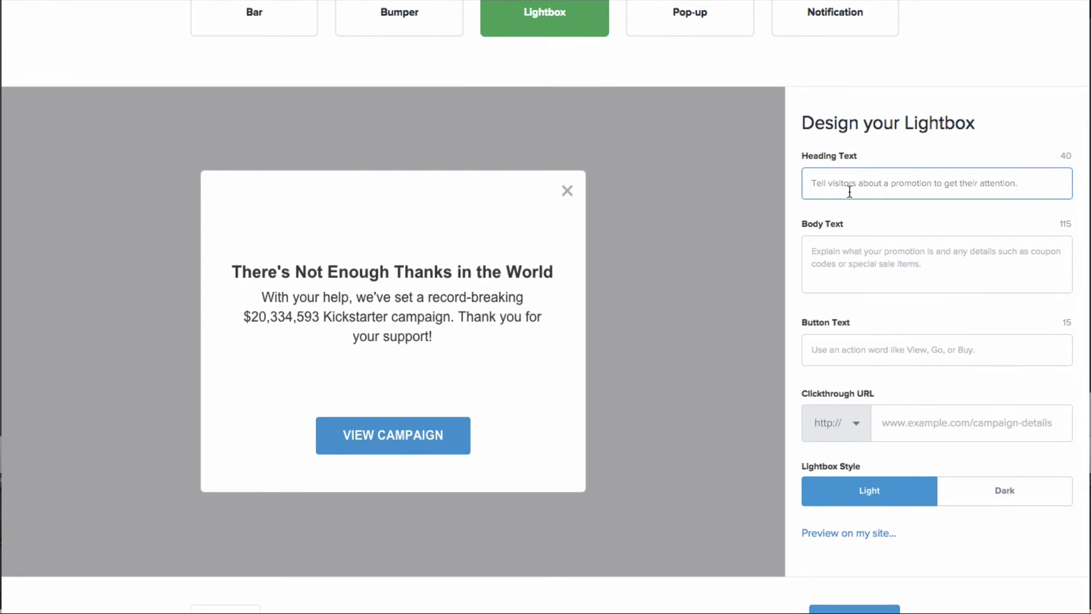
text(Hey Don't Leave Yet!)
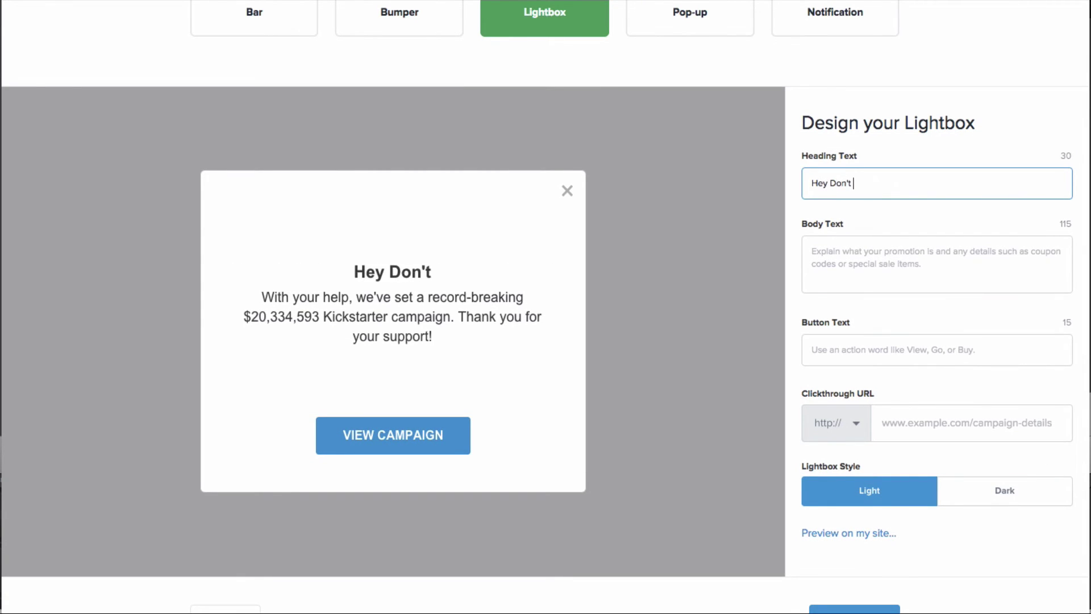
click(852, 251)
text(If you sign up now you can rec)
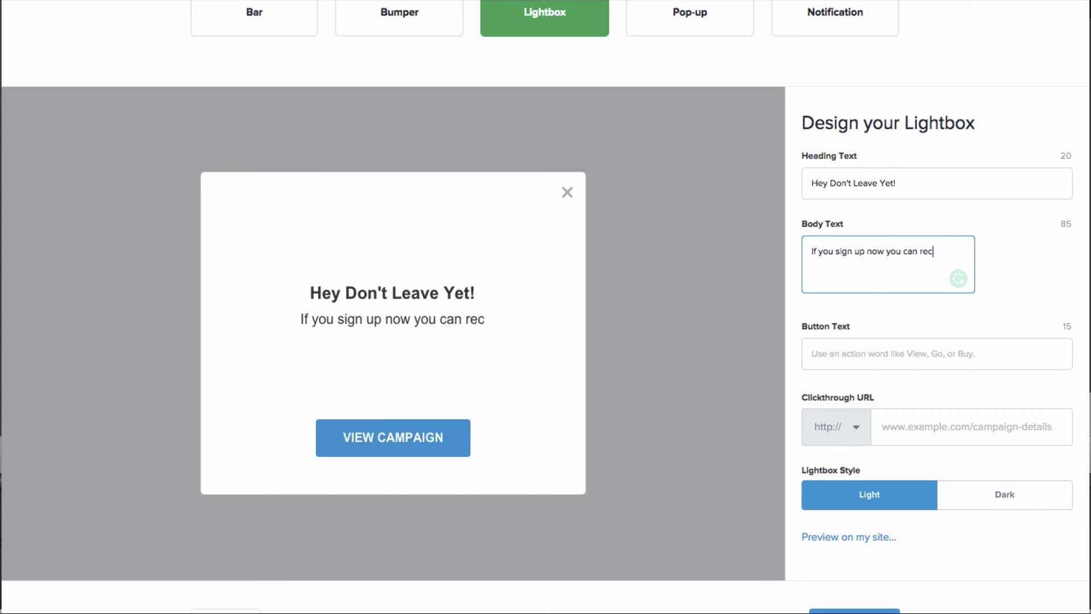
text(eive 15% off of your first month's bill.)
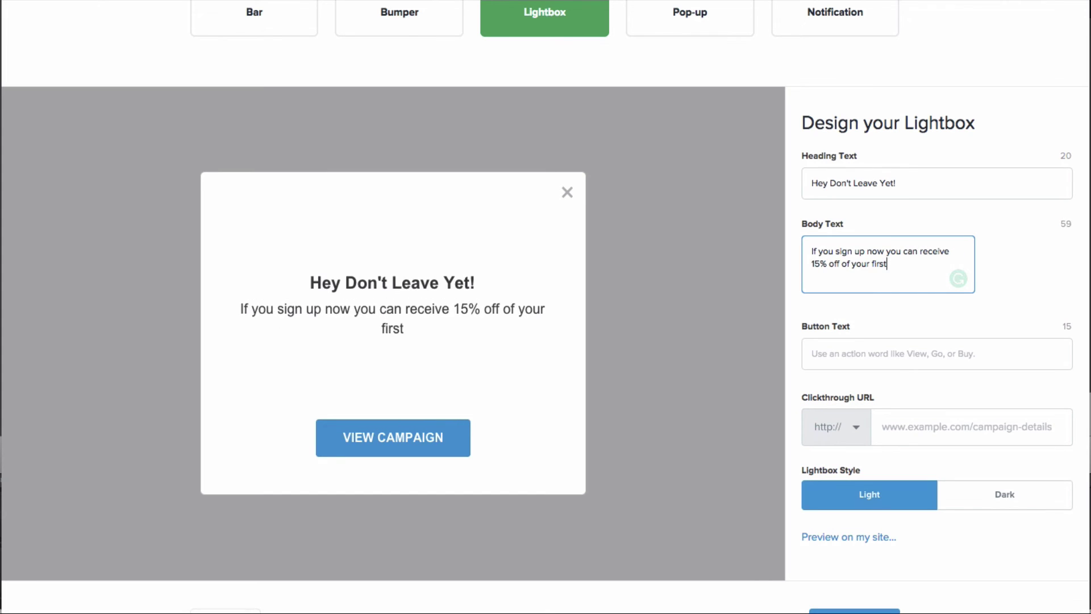
Label the lightbox button "Get Started" and enter /signup as its clickthrough URL.
key(Tab)
text(Get Started)
click(908, 434)
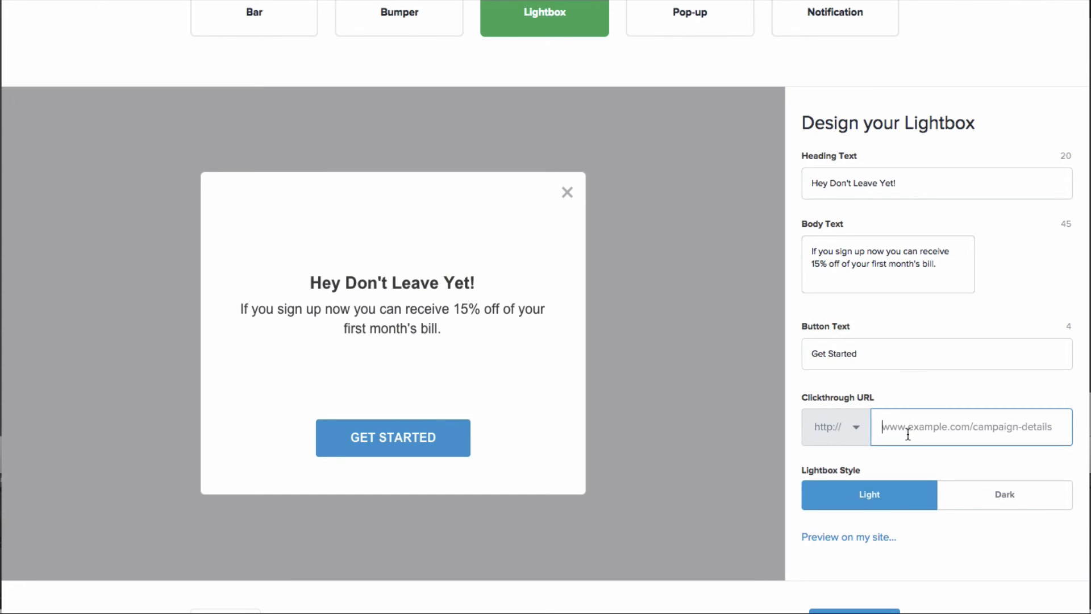
text(/signup)
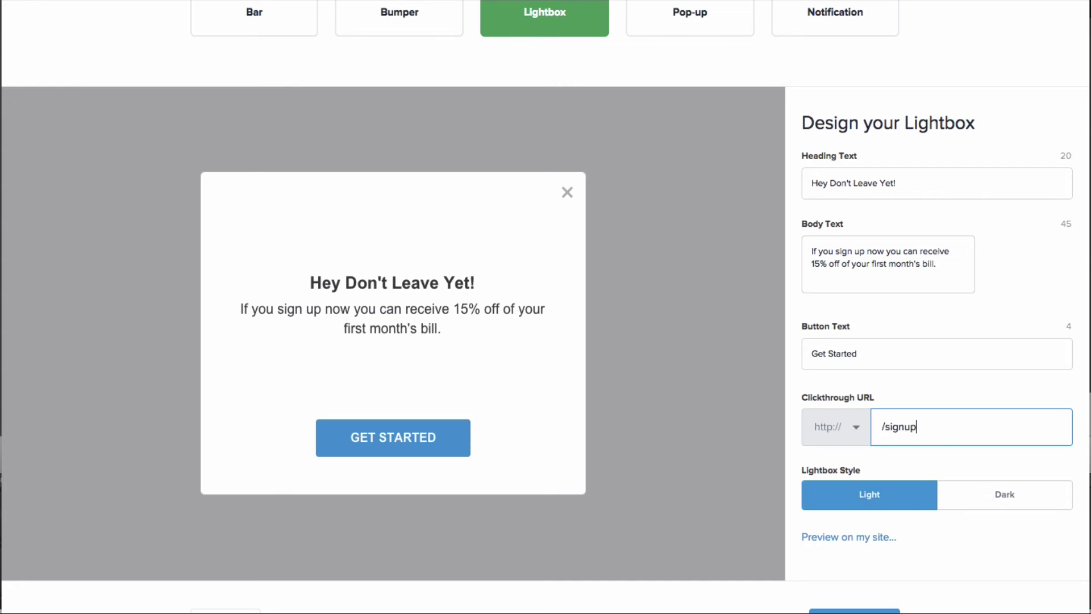
Compare the Light and Dark lightbox styles, keep Dark, and continue to the targeting settings.
click(962, 504)
click(874, 503)
click(966, 502)
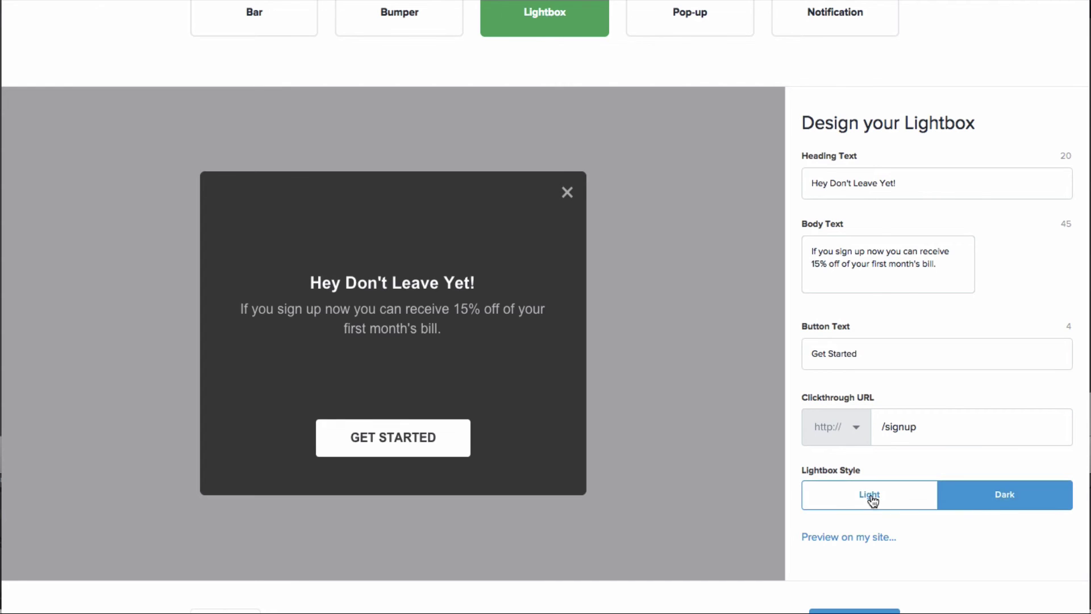
click(872, 501)
click(965, 504)
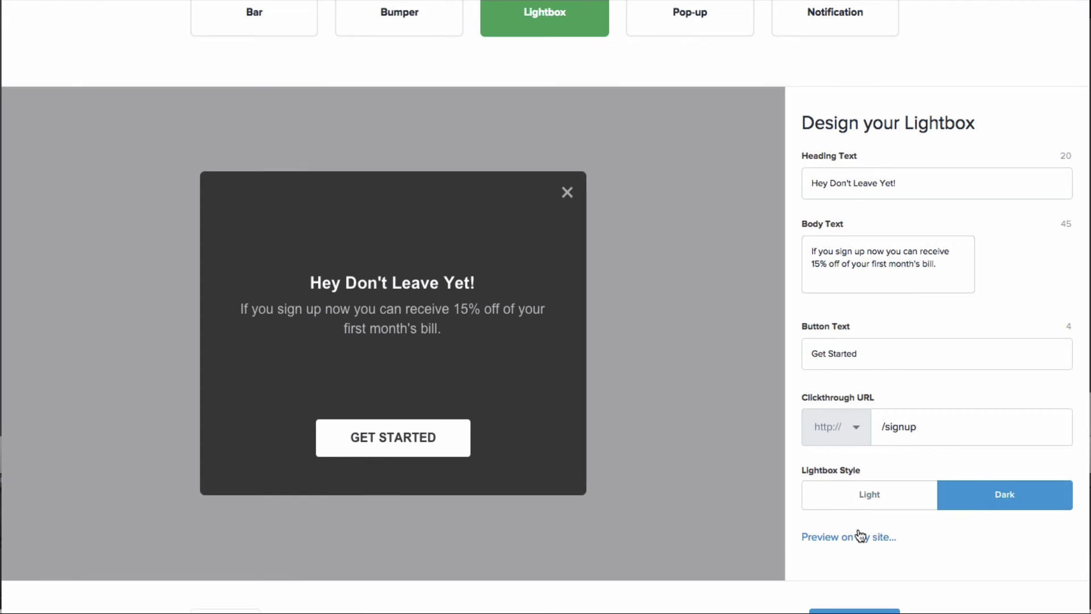
scroll(871, 541, down, 3)
click(847, 503)
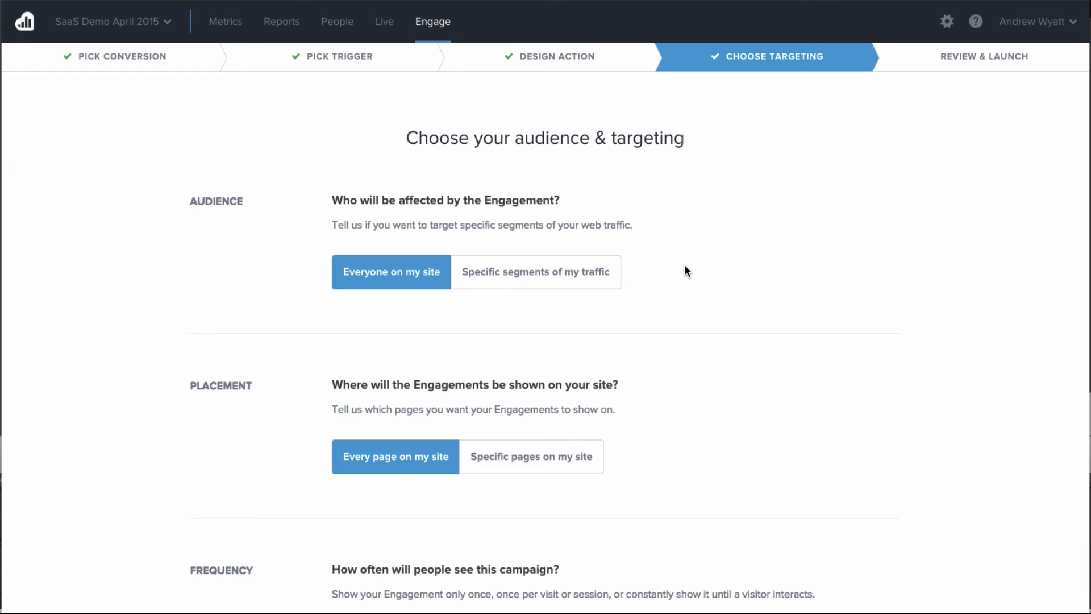
Limit the audience to specific segments of the traffic and add twitter.com as a targeted referrer.
scroll(227, 290, down, 1)
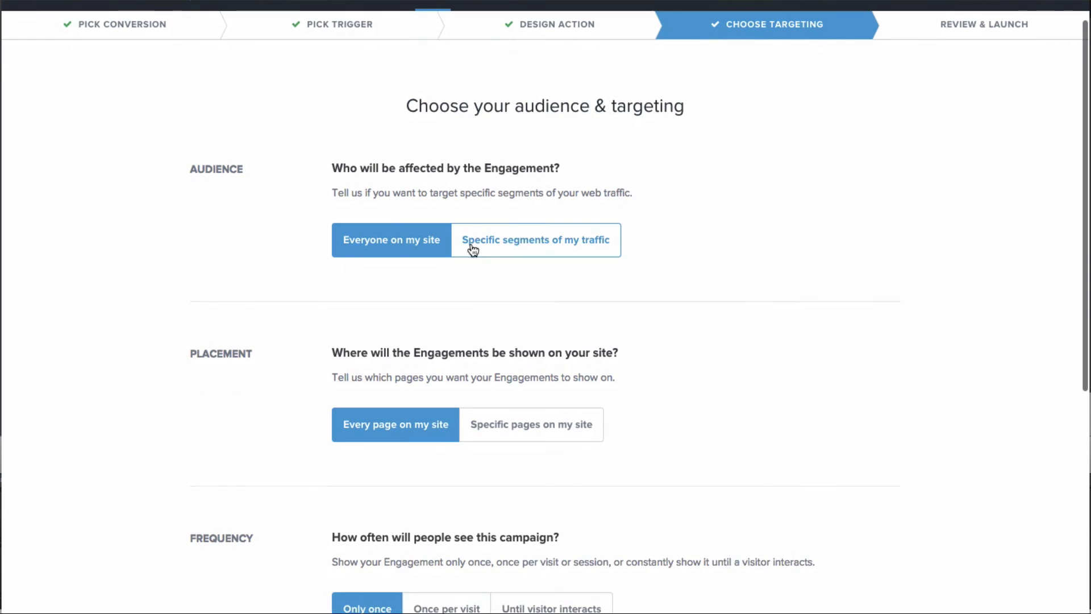
click(472, 244)
scroll(708, 237, down, 3)
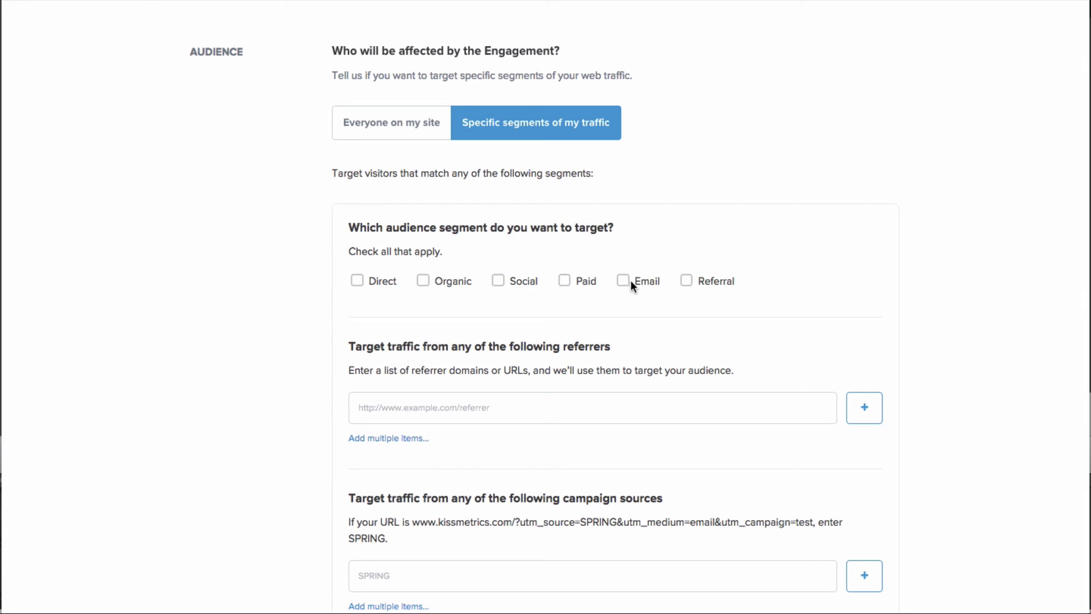
scroll(918, 316, down, 2)
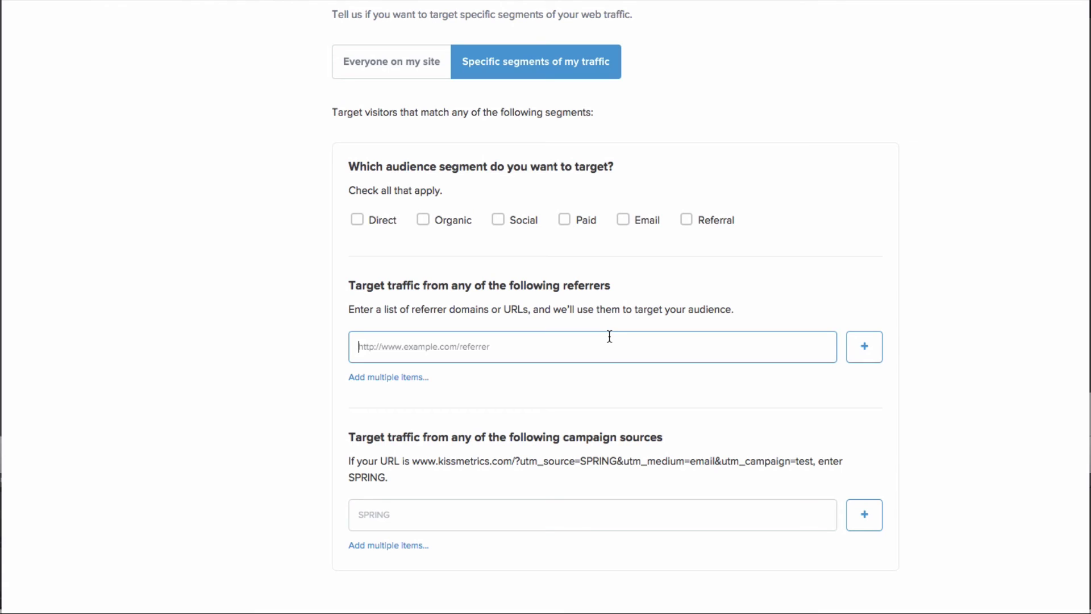
text(twitte)
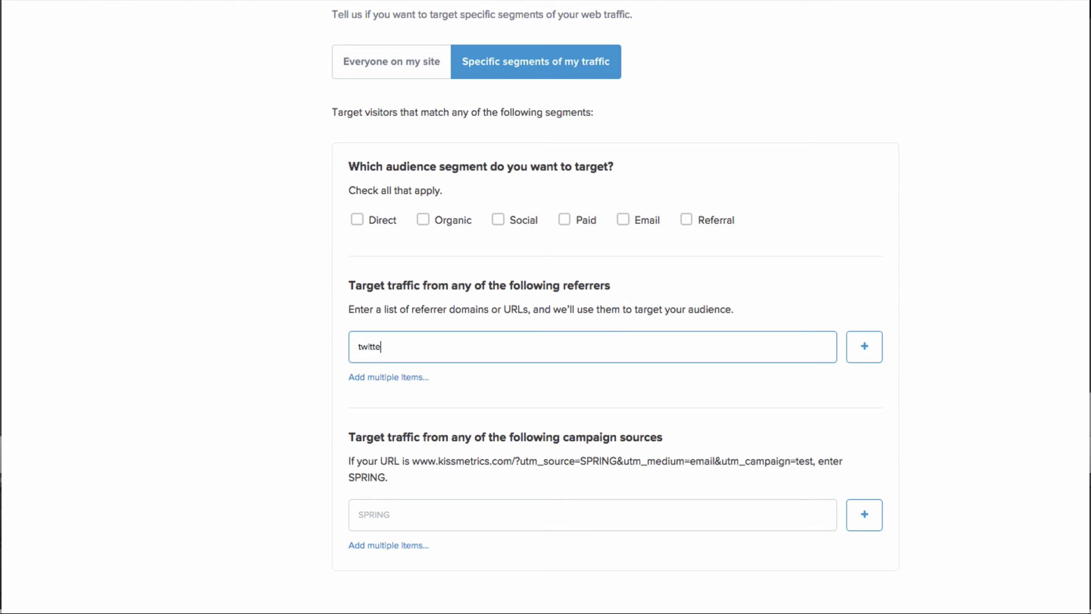
text(r.com)
scroll(227, 477, down, 2)
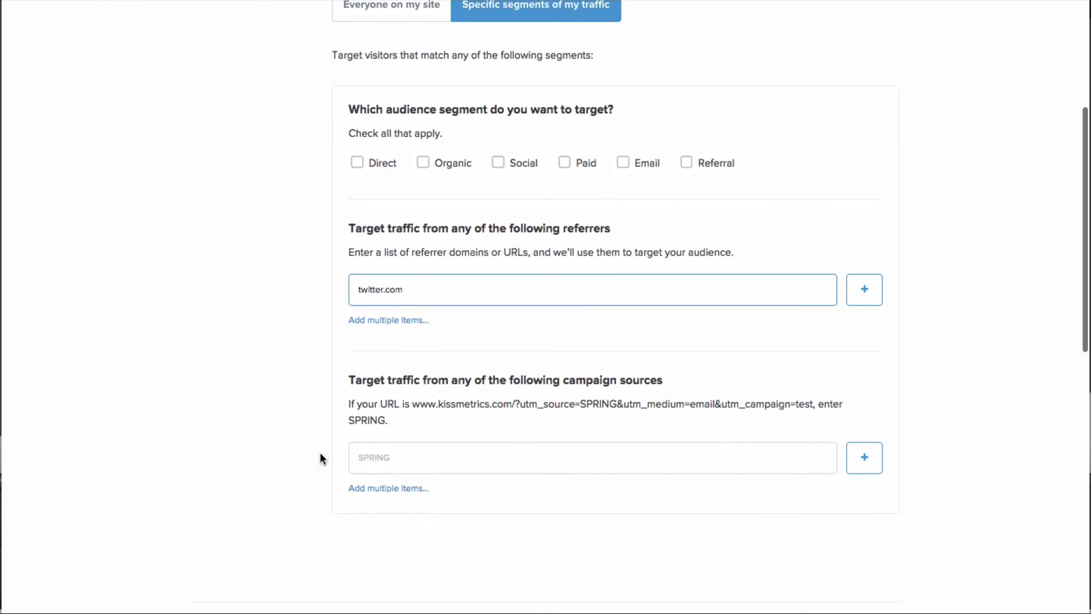
click(375, 457)
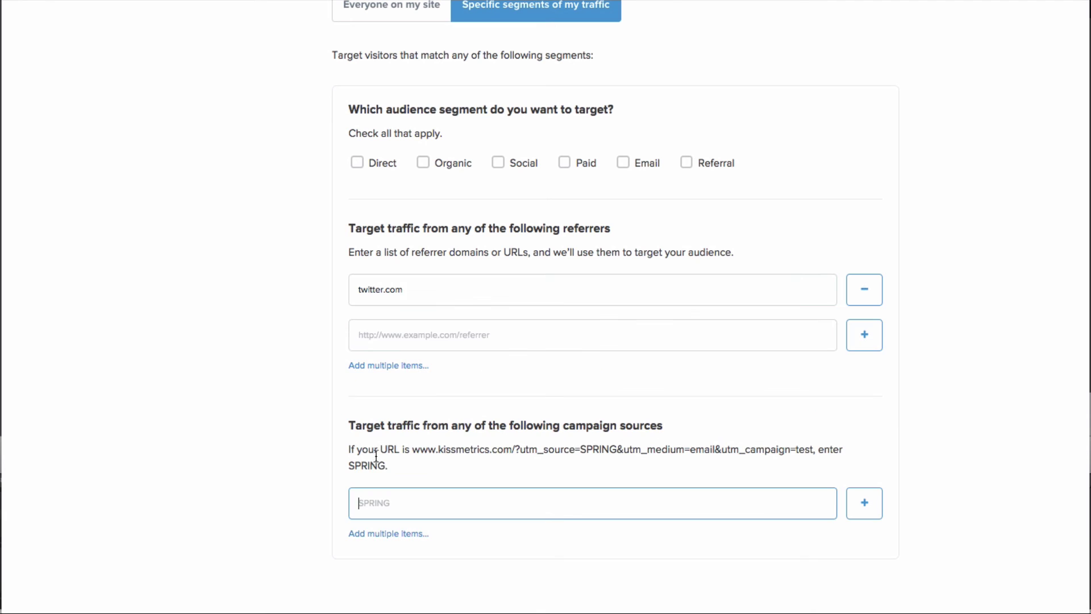
Limit the engagement's placement to specific pages on the site.
scroll(291, 490, down, 1)
scroll(291, 491, down, 6)
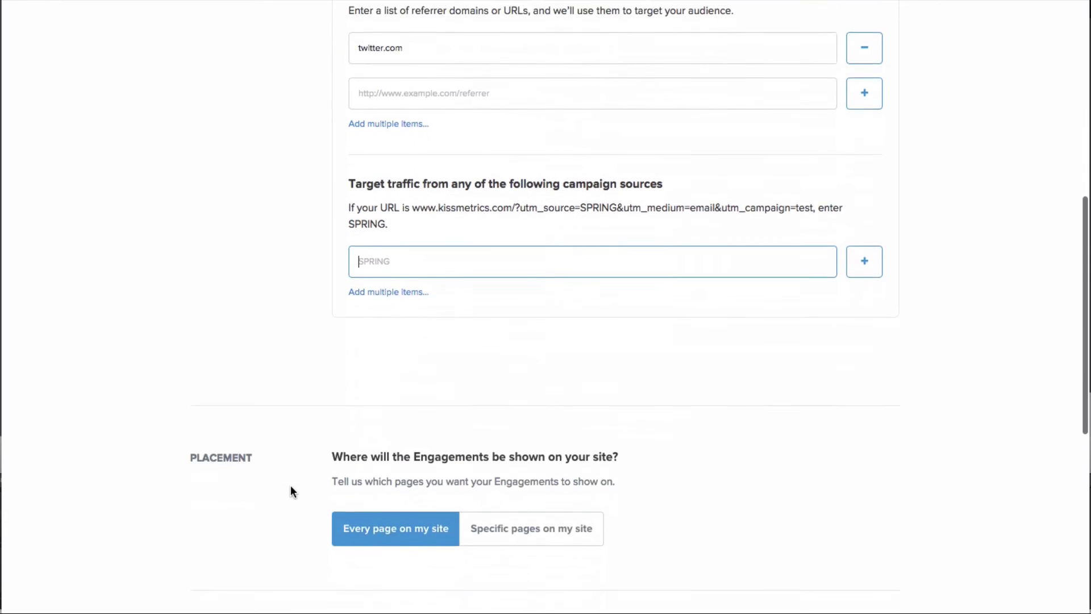
click(542, 384)
scroll(701, 390, down, 2)
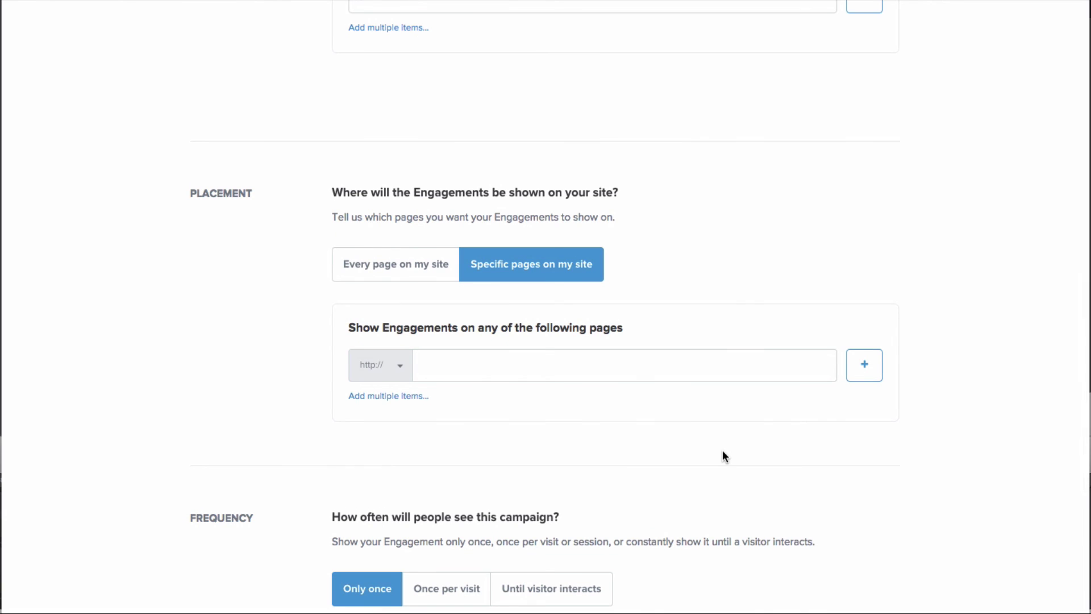
click(435, 272)
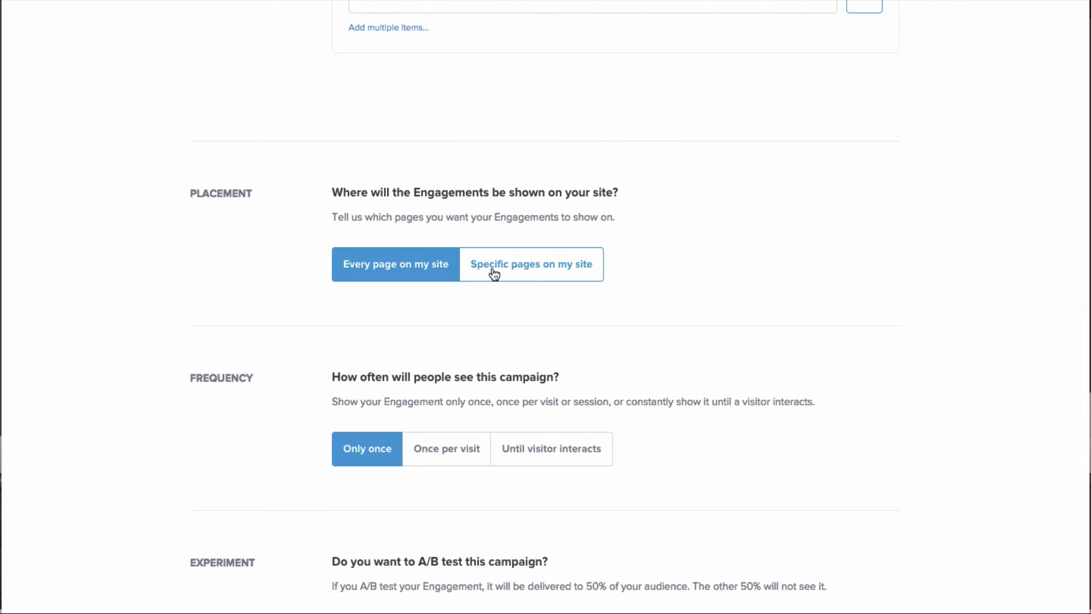
click(492, 272)
click(462, 375)
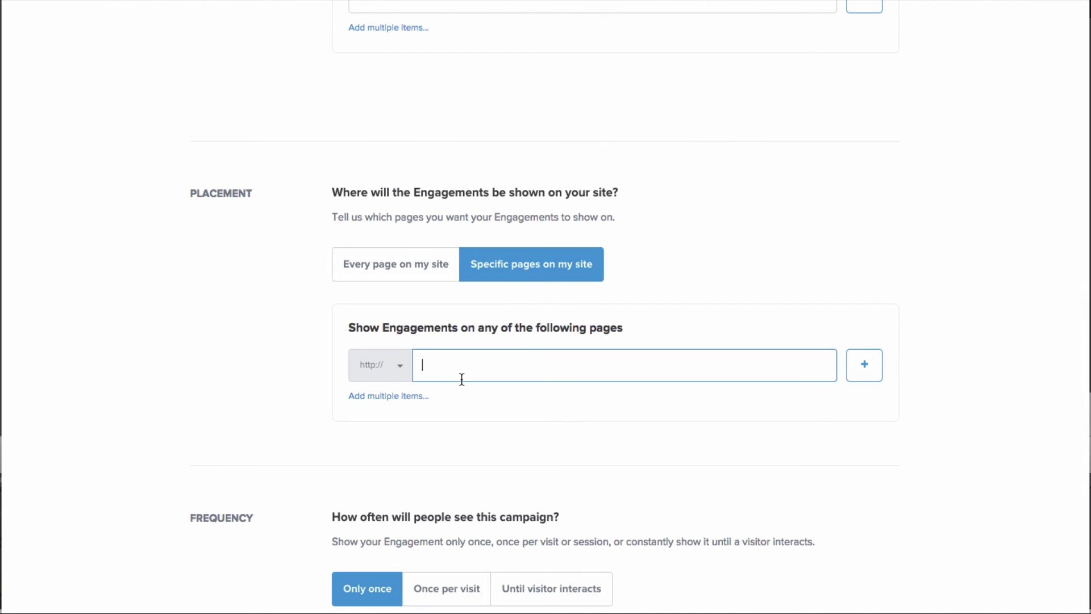
text(/pricing)
key(BackSpace)
key(BackSpace)
key(BackSpace)
key(BackSpace)
key(BackSpace)
key(BackSpace)
key(BackSpace)
key(BackSpace)
Add kissmetrics.com as a page on which the engagement is shown.
text(/)
text(kissmetric)
text(s.co)
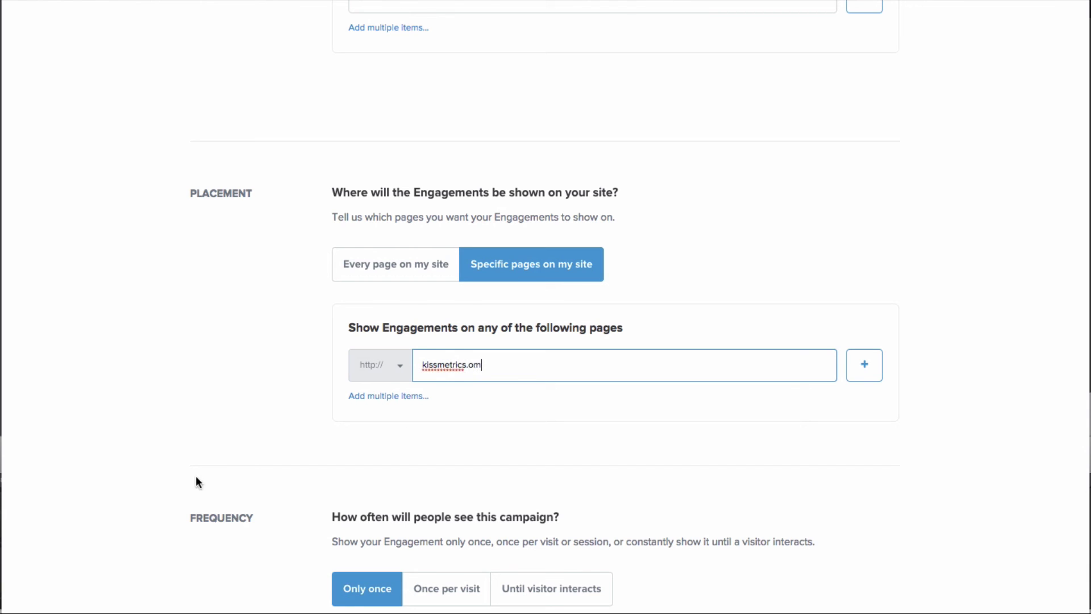
text(m)
key(Return)
Enable A/B testing with a control and variation group and continue to the launch review.
scroll(211, 401, down, 5)
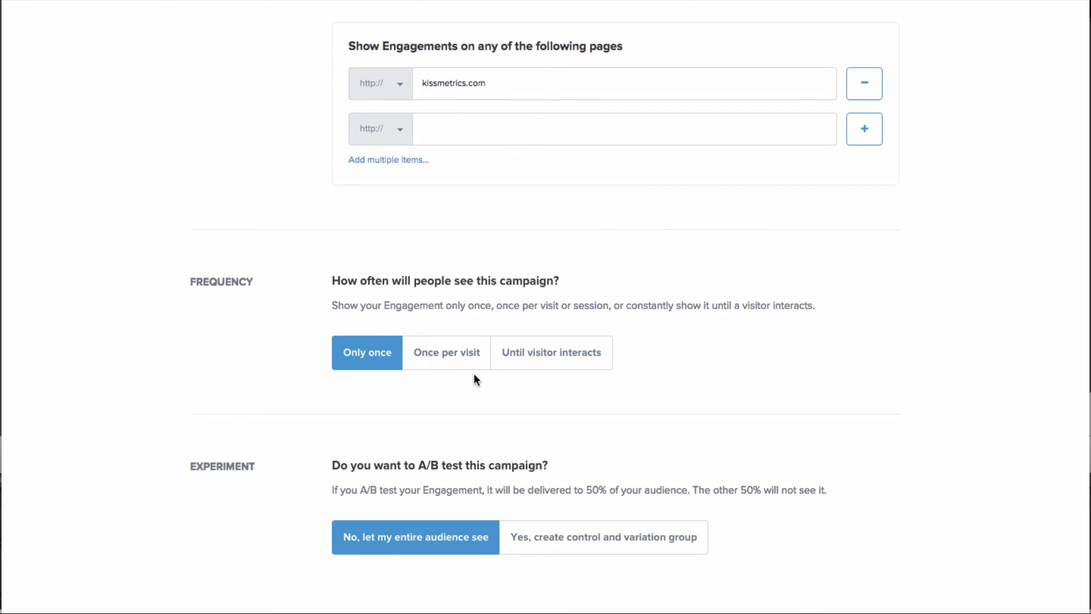
scroll(307, 405, down, 3)
click(570, 415)
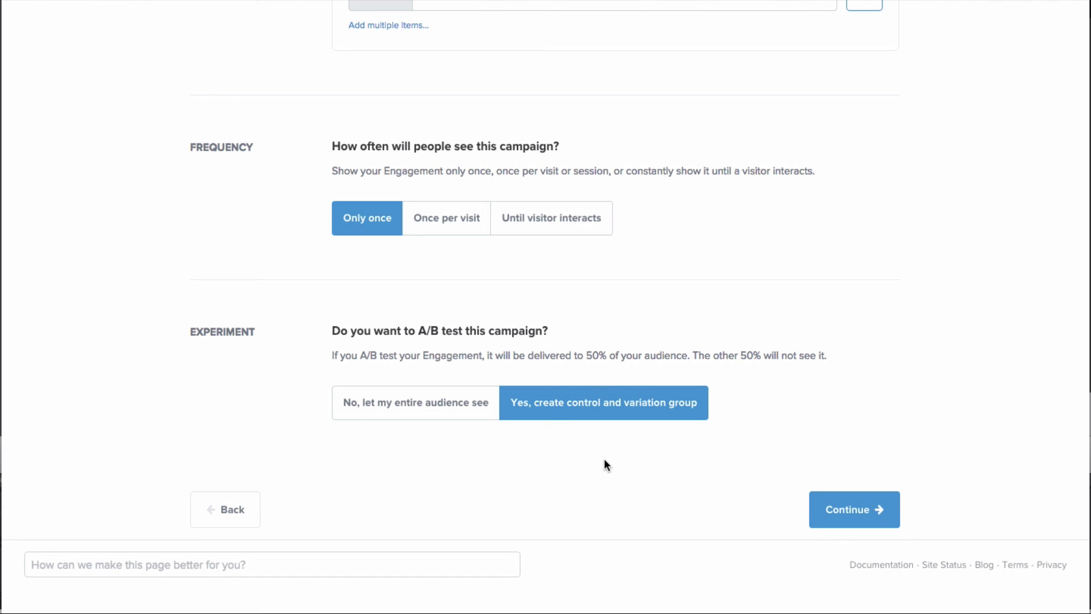
click(858, 494)
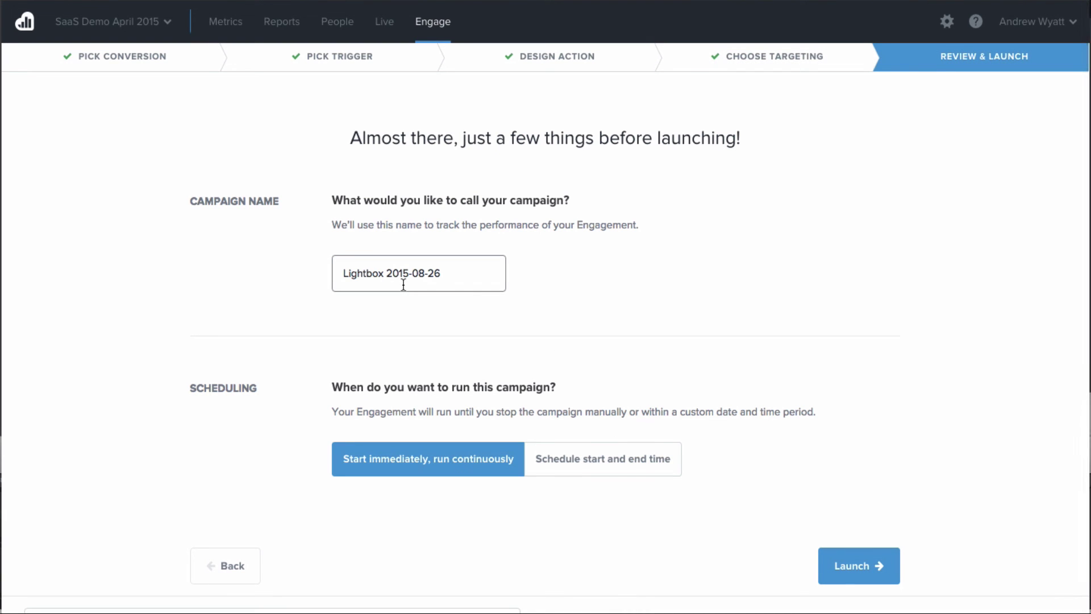
Schedule the campaign with a start and end time instead of running it continuously.
scroll(398, 352, down, 2)
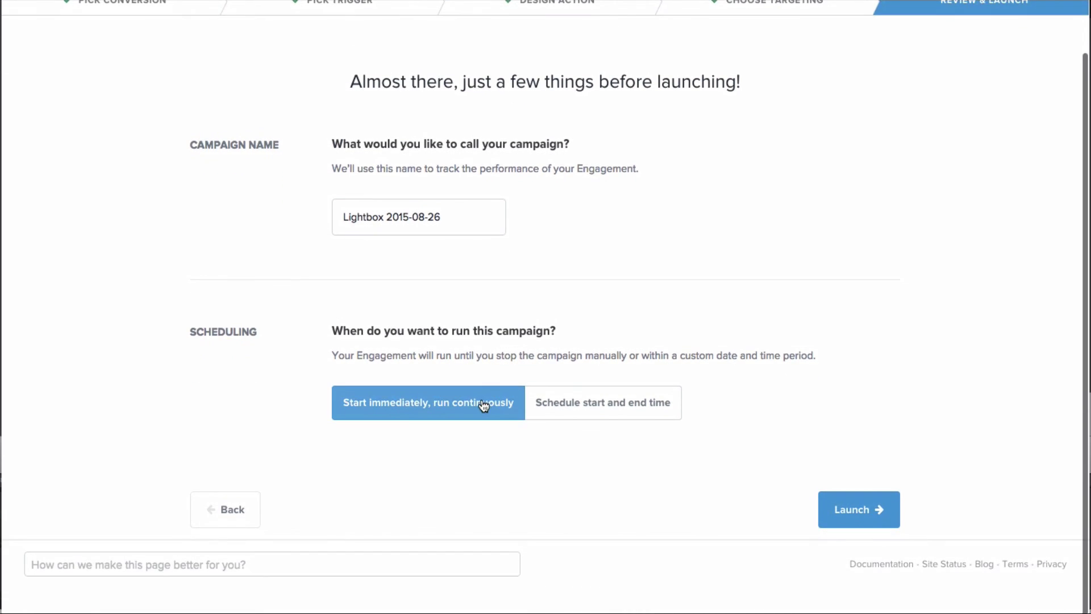
click(568, 399)
scroll(375, 446, down, 3)
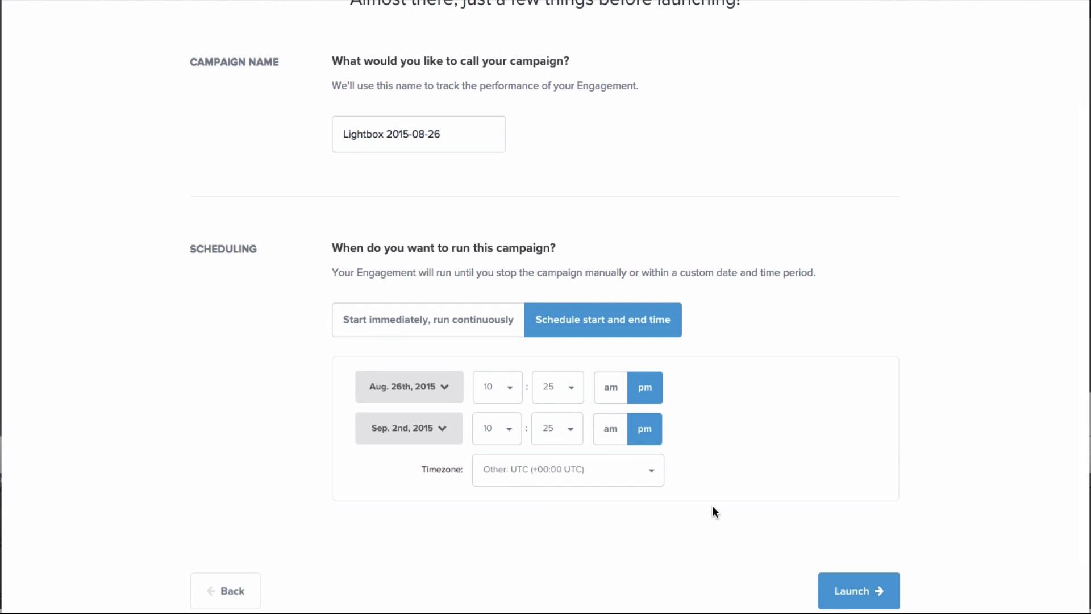
Return from the launch review to the lightbox's design stage and bring up its site preview option.
scroll(375, 381, up, 5)
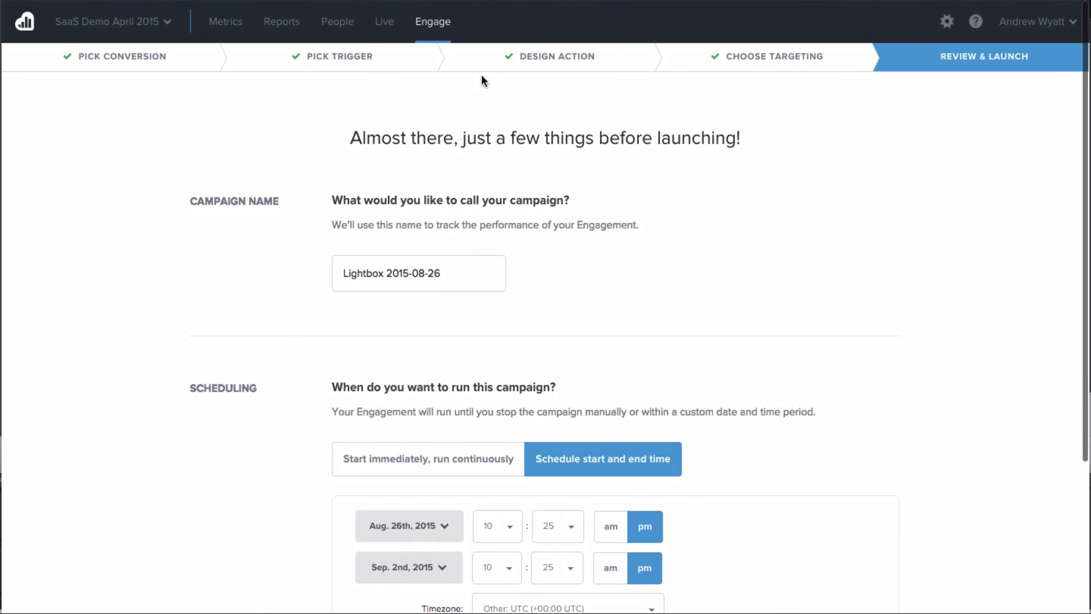
click(513, 67)
scroll(898, 387, down, 6)
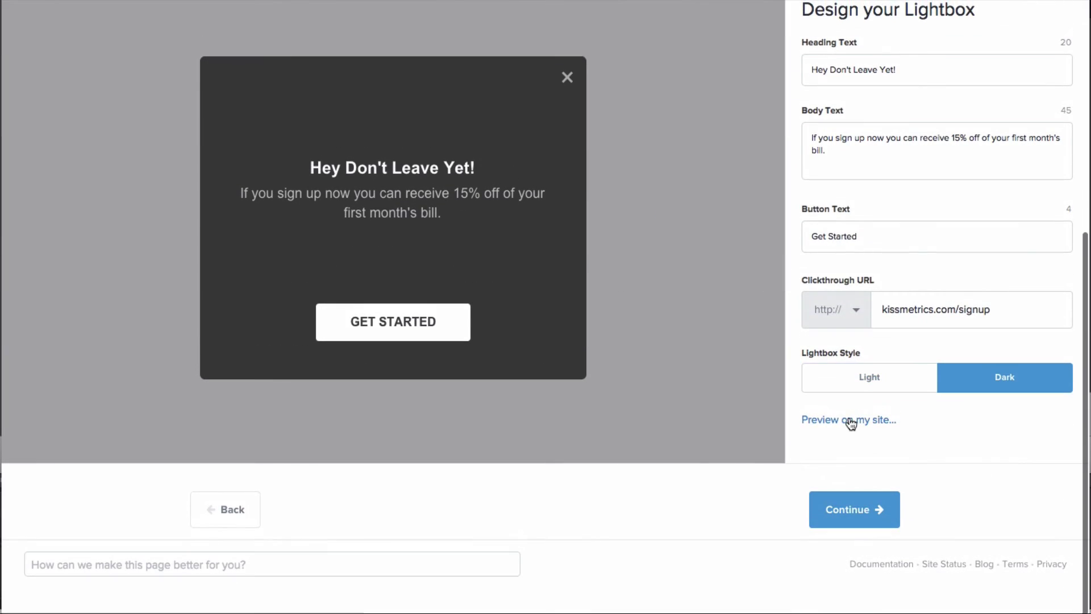
Preview the lightbox engagement on the page Kissmetrics.com.
click(850, 421)
click(446, 174)
text(Kissmetr)
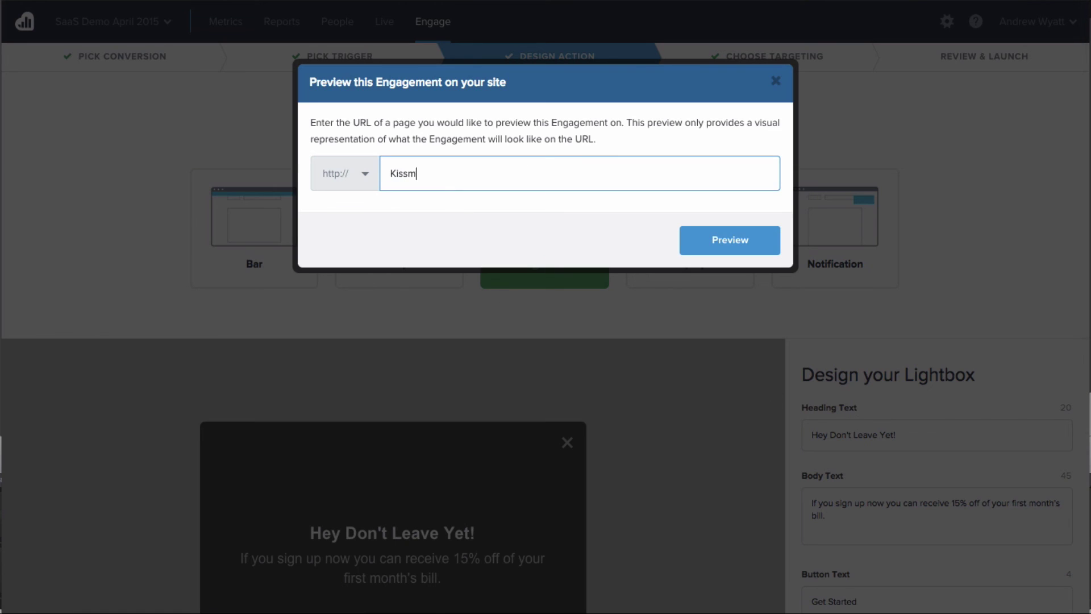
text(ics.com)
key(Return)
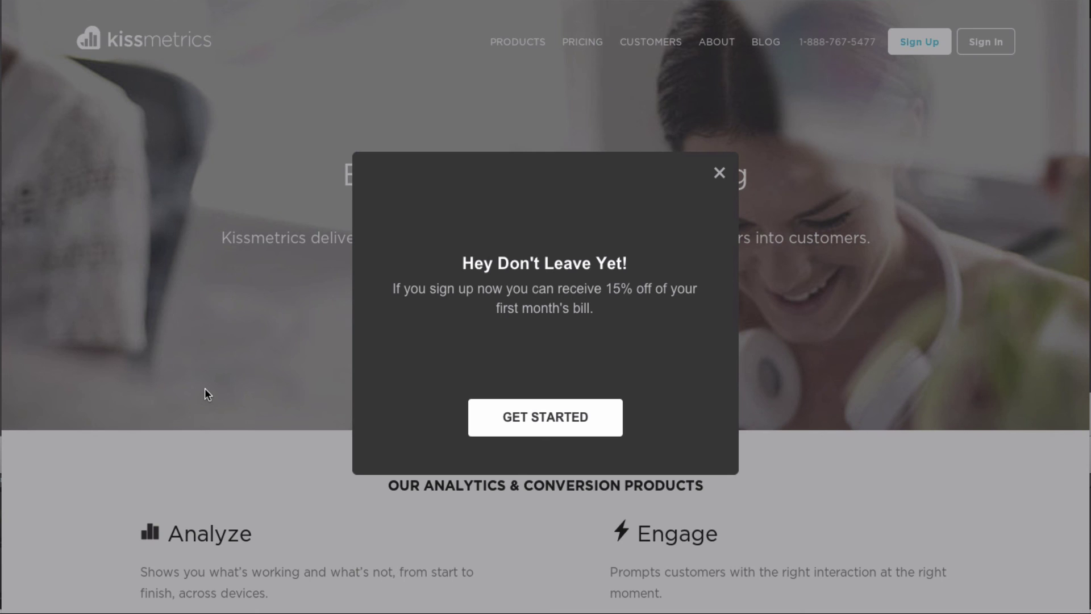
Examine how the lightbox overlays the previewed homepage along the full length of the page.
scroll(205, 392, down, 3)
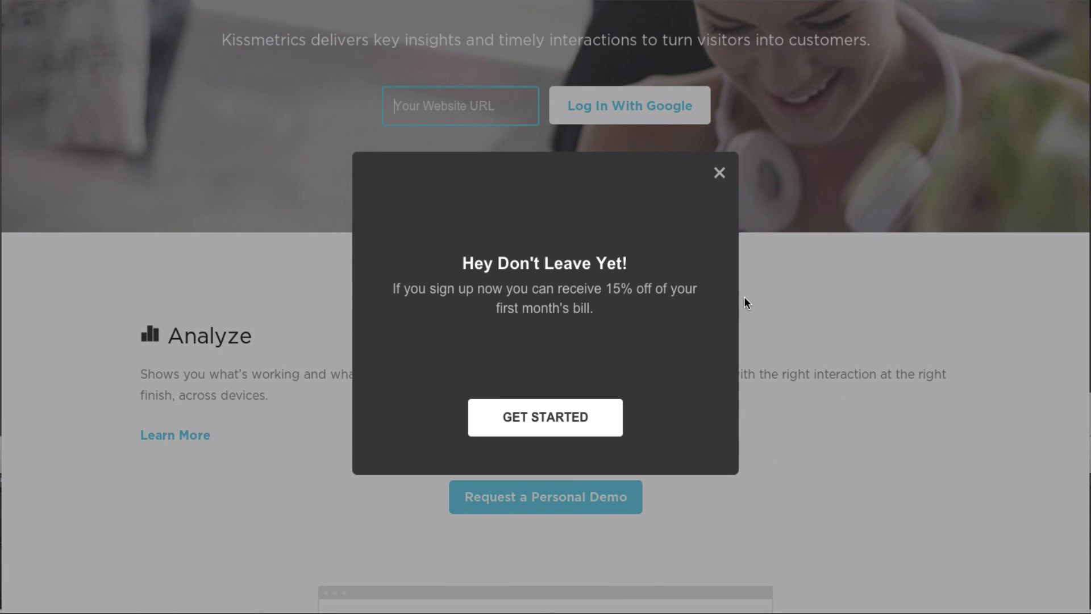
scroll(770, 353, down, 1)
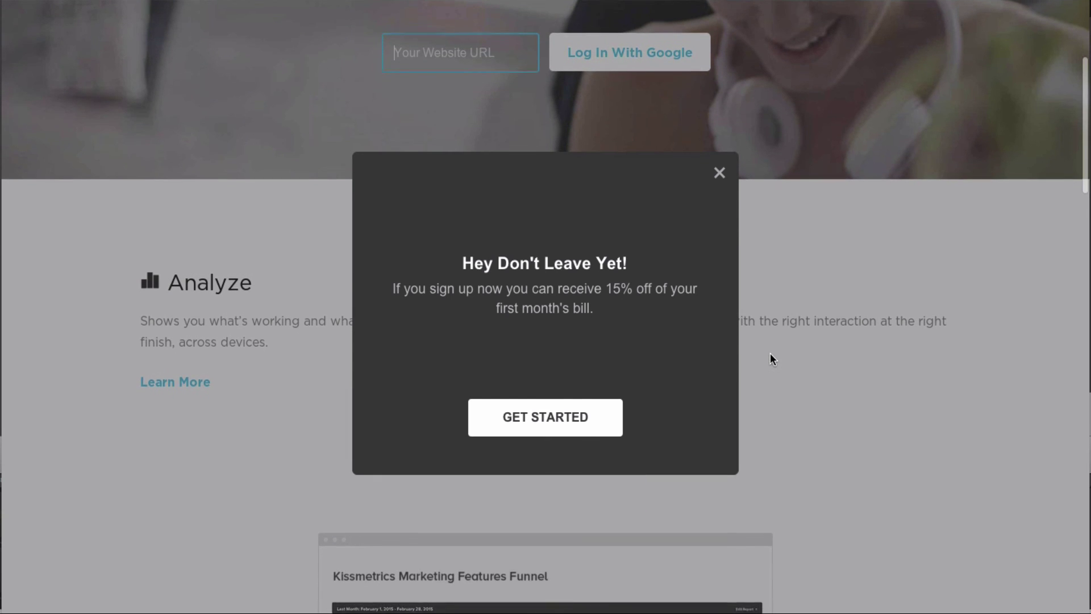
scroll(769, 353, down, 1)
scroll(756, 247, down, 10)
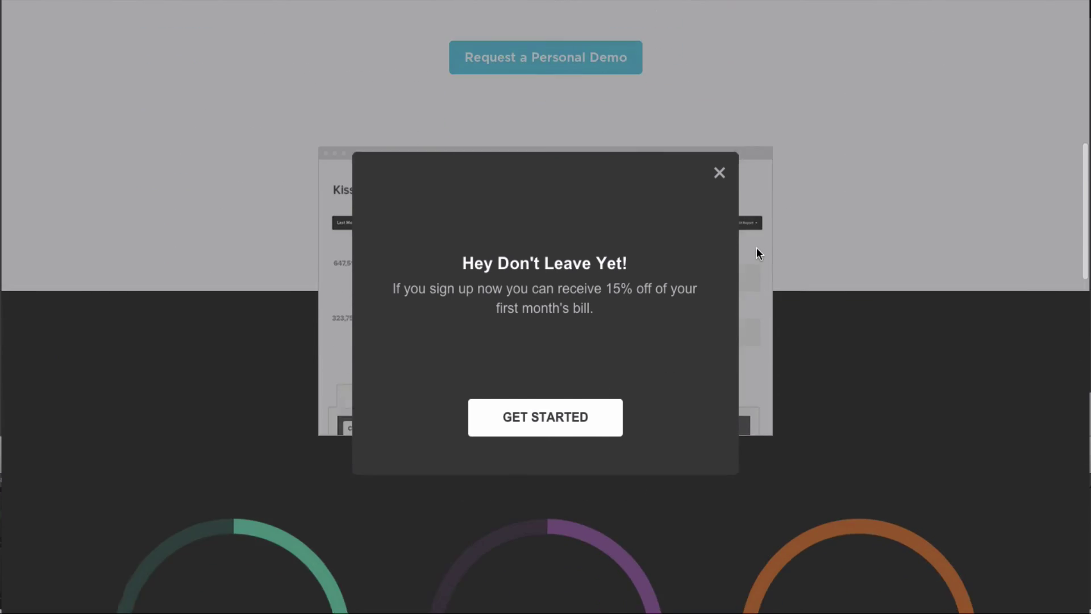
scroll(755, 248, down, 12)
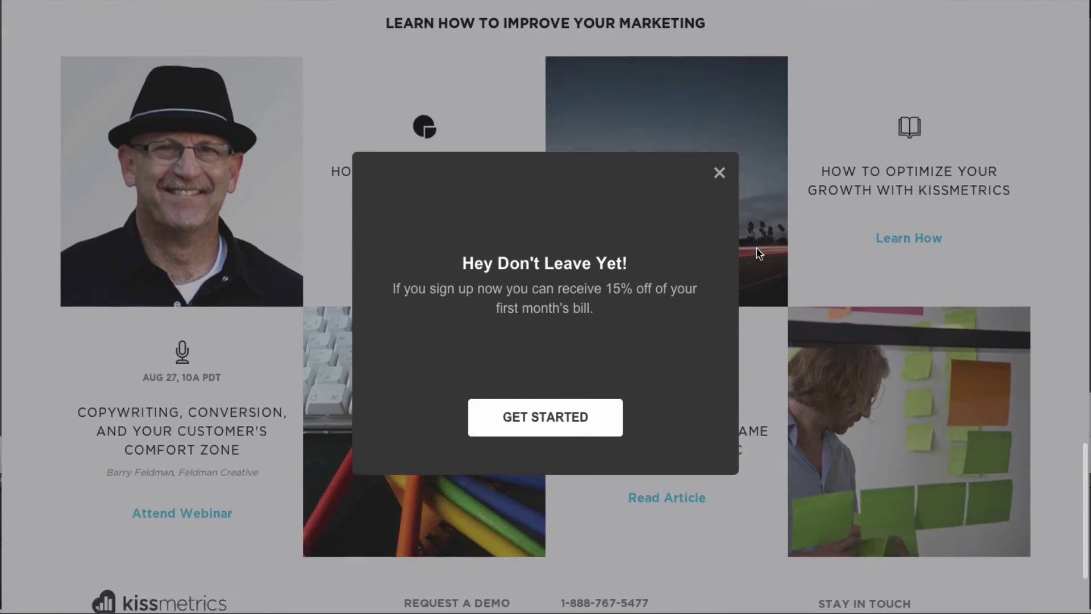